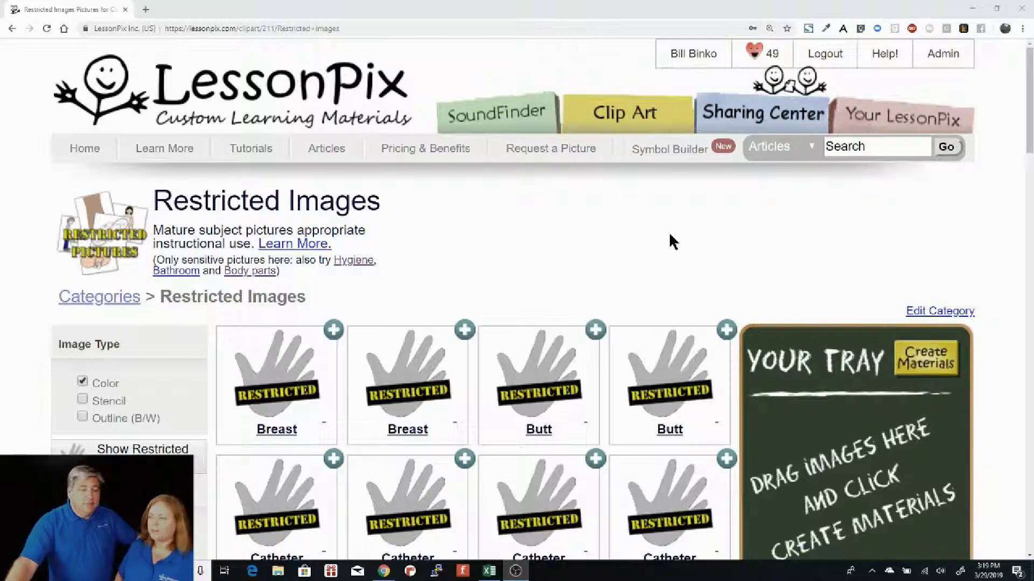
Scroll through the restricted picture grid to locate the Restricted Images tile.
scroll(672, 242, "down", 2)
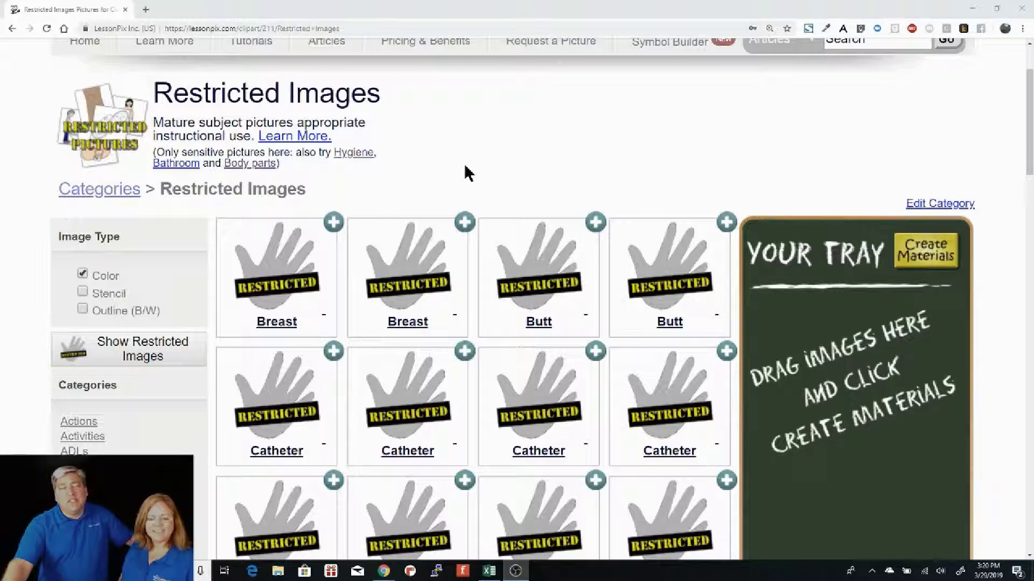
scroll(468, 174, "up", 1)
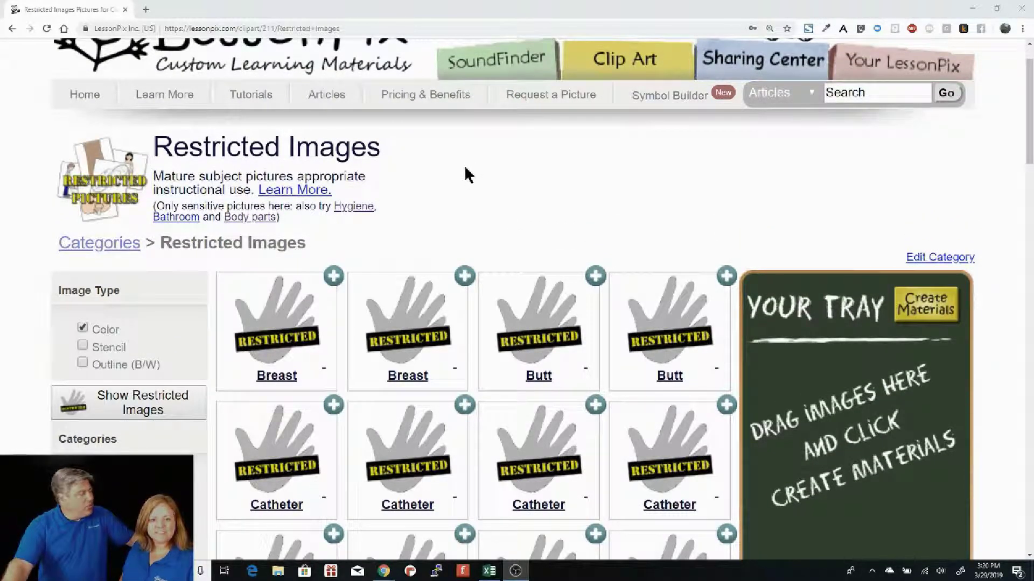
scroll(466, 178, "down", 2)
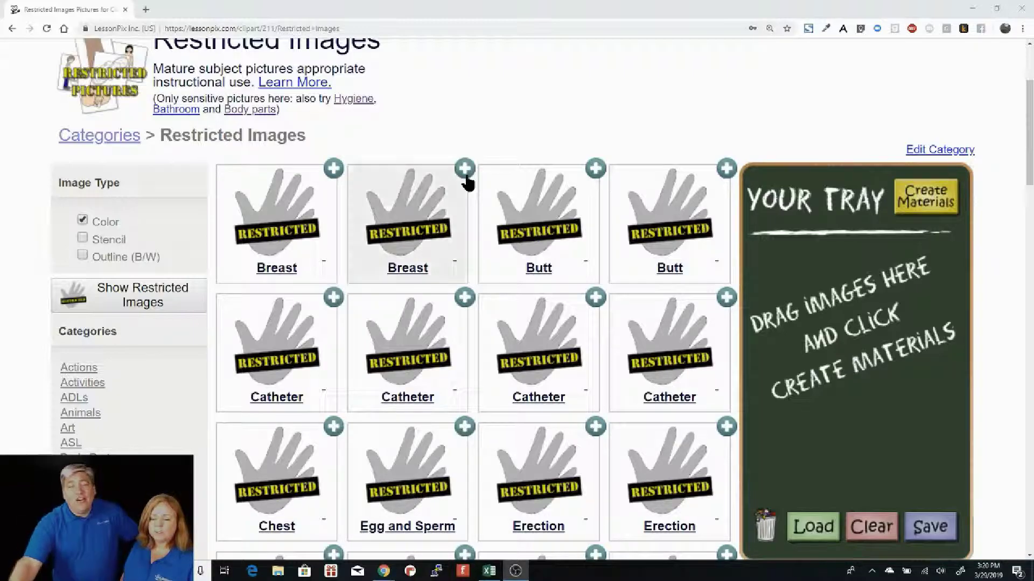
scroll(463, 210, "down", 2)
scroll(465, 211, "down", 3)
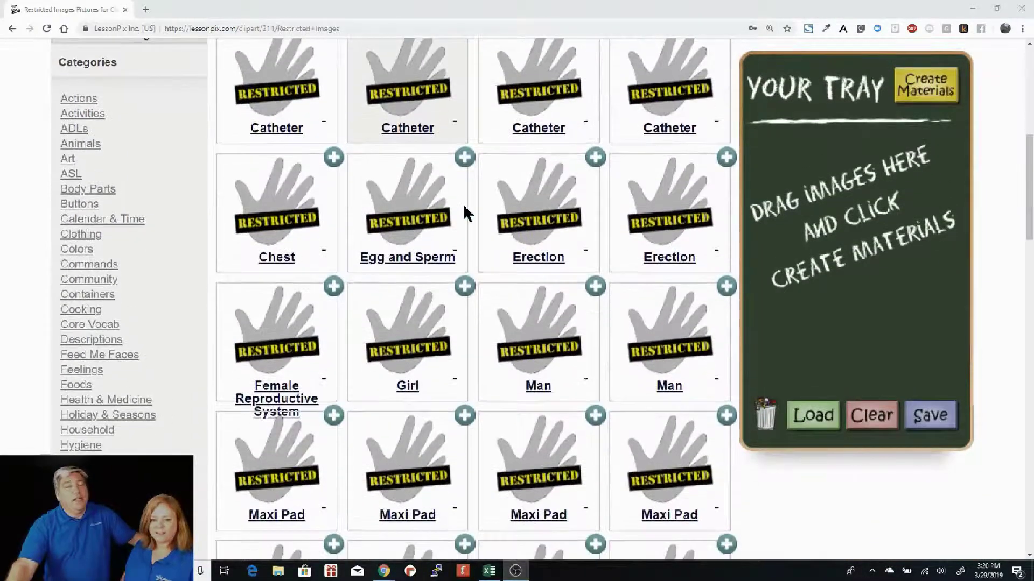
scroll(466, 214, "down", 3)
scroll(467, 214, "down", 2)
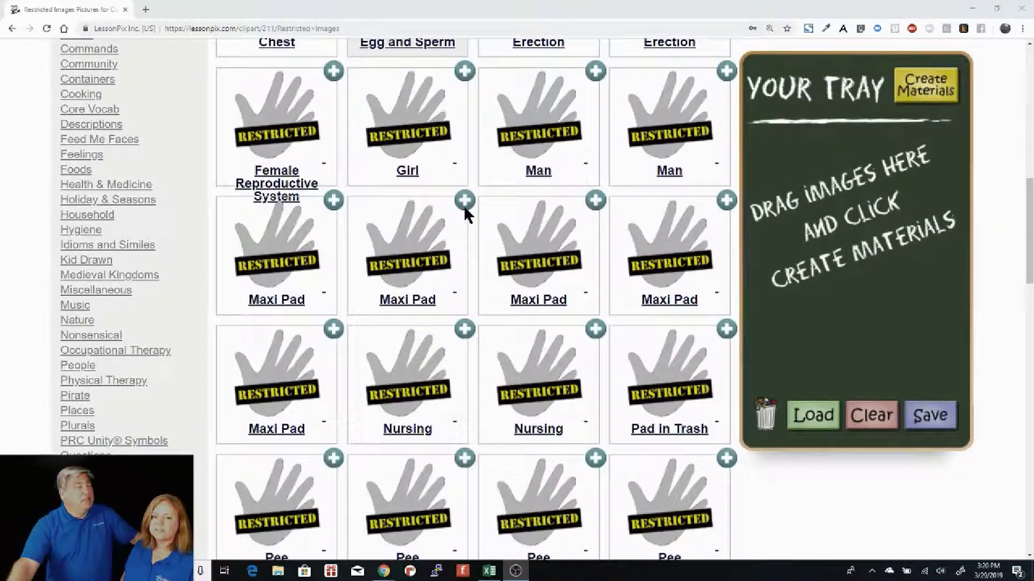
scroll(465, 217, "down", 1)
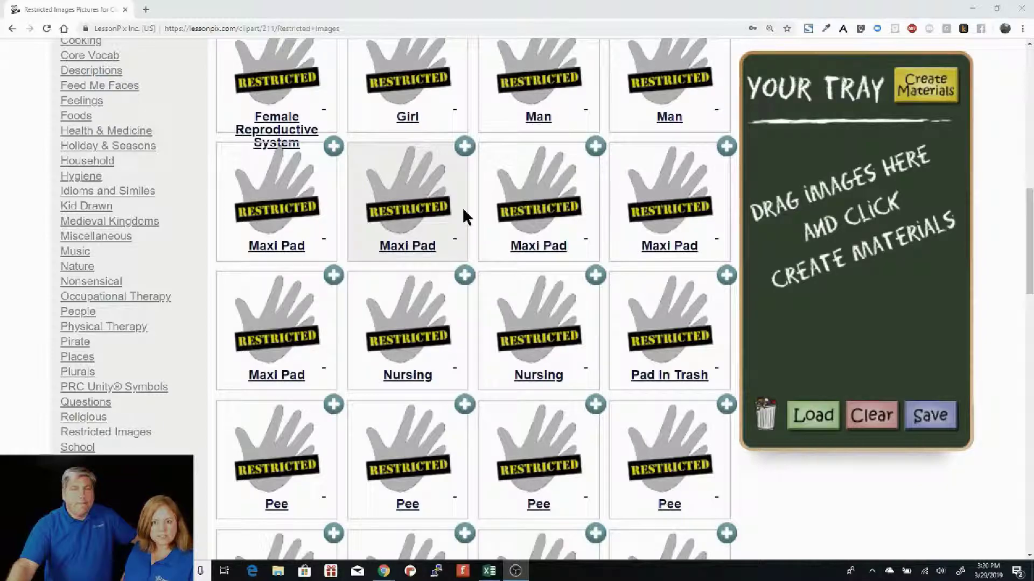
scroll(465, 218, "down", 2)
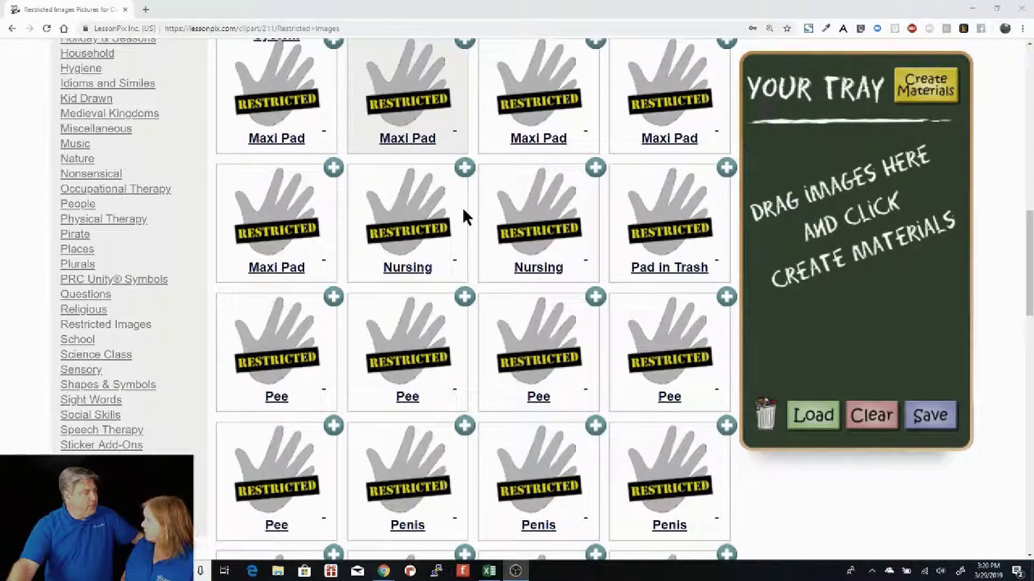
scroll(466, 216, "down", 5)
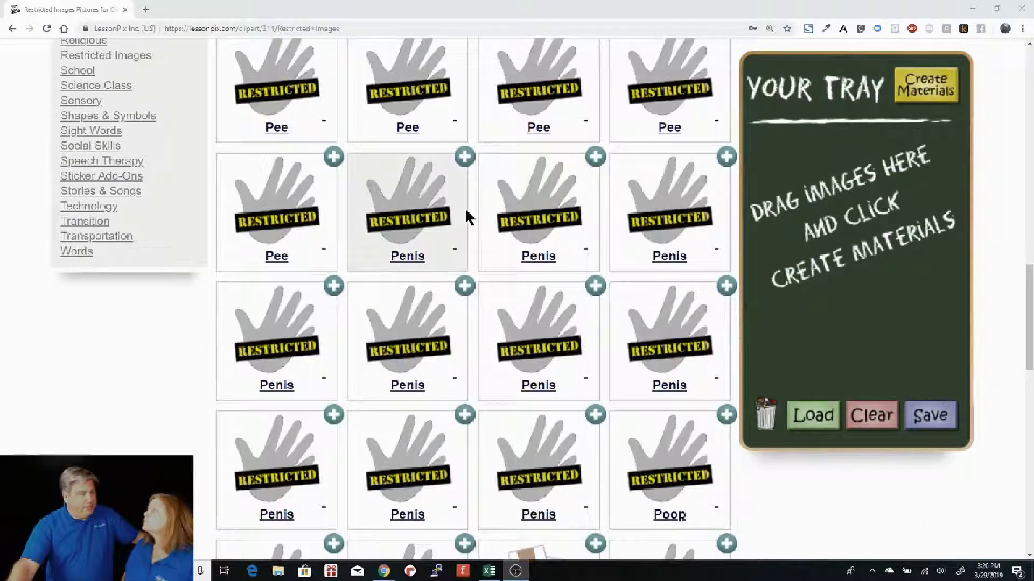
scroll(467, 217, "down", 5)
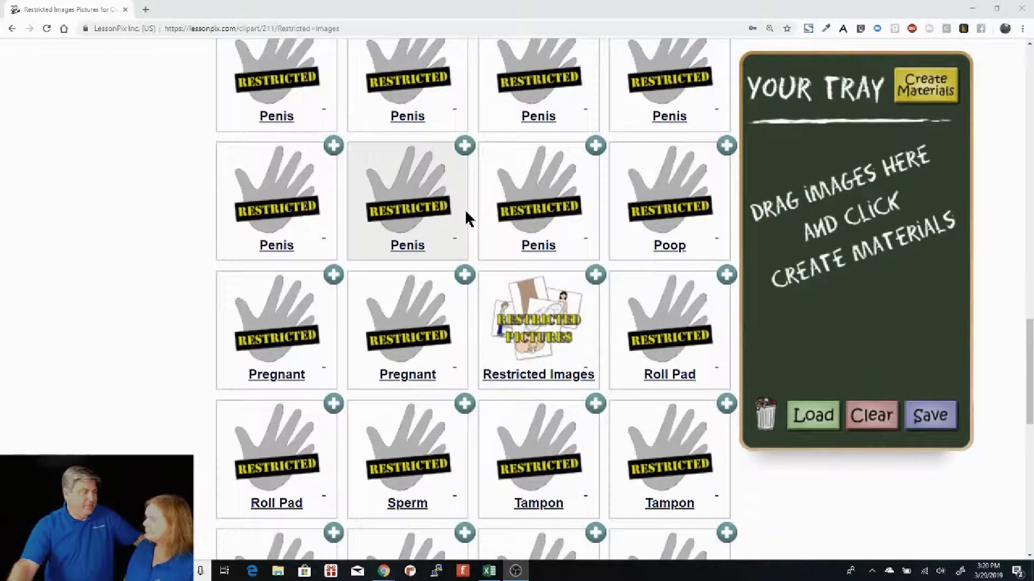
scroll(467, 218, "down", 11)
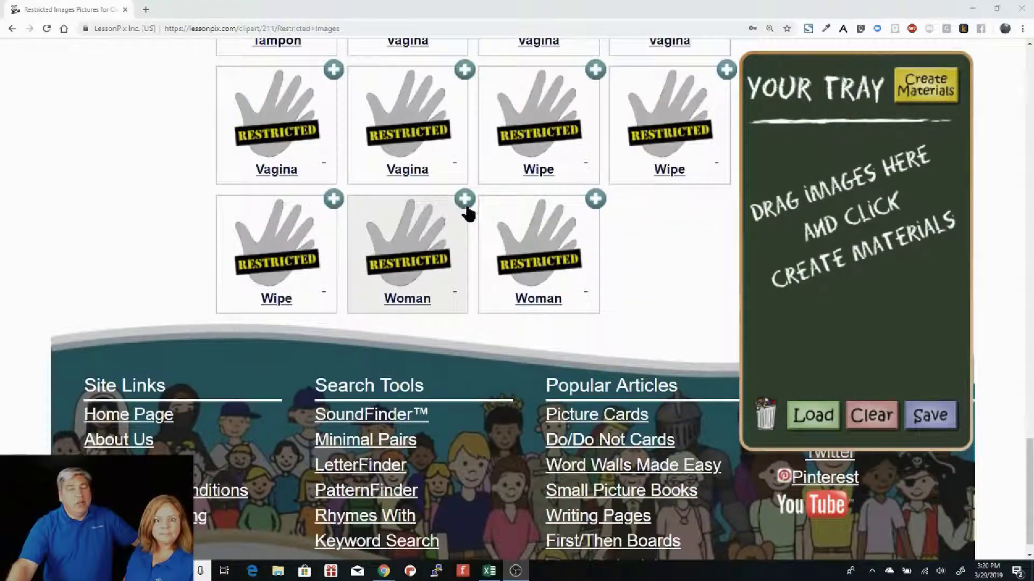
scroll(464, 212, "up", 6)
scroll(467, 209, "up", 4)
Open the Restricted Images picture page showing 'Mature images appropriate for instructional use' and its tags.
left_click(541, 240)
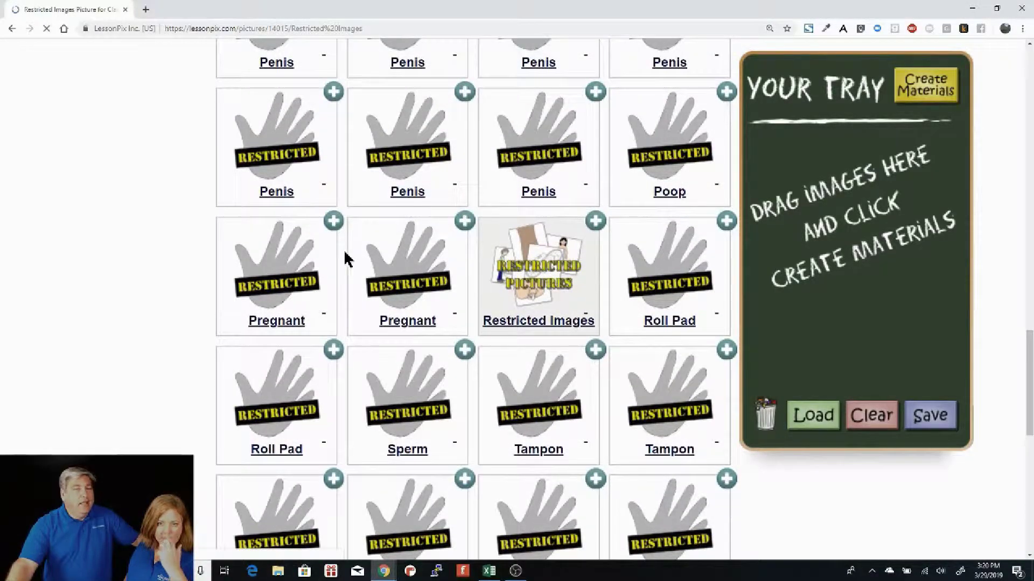
scroll(364, 316, "down", 1)
scroll(369, 318, "down", 2)
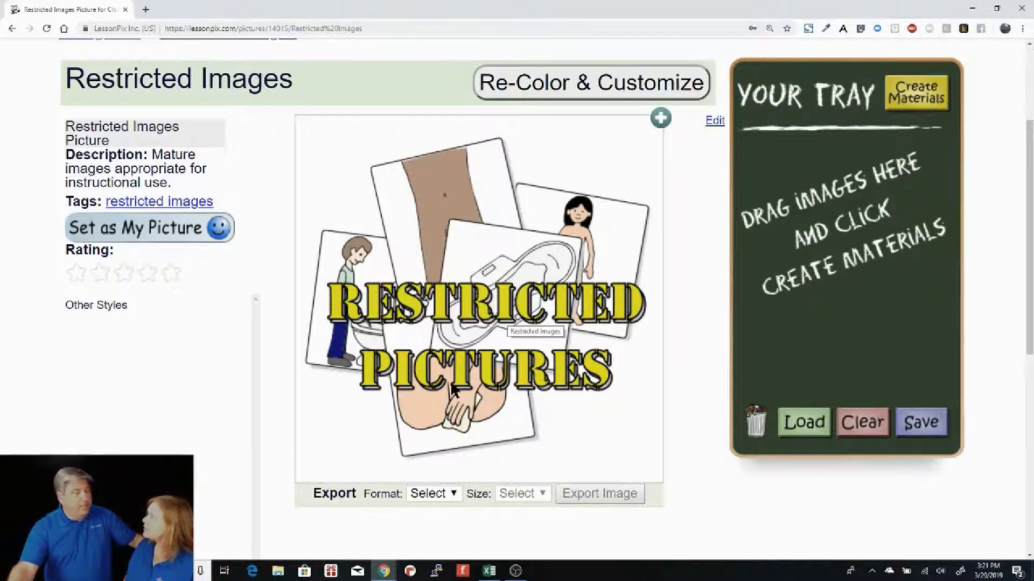
scroll(525, 229, "up", 3)
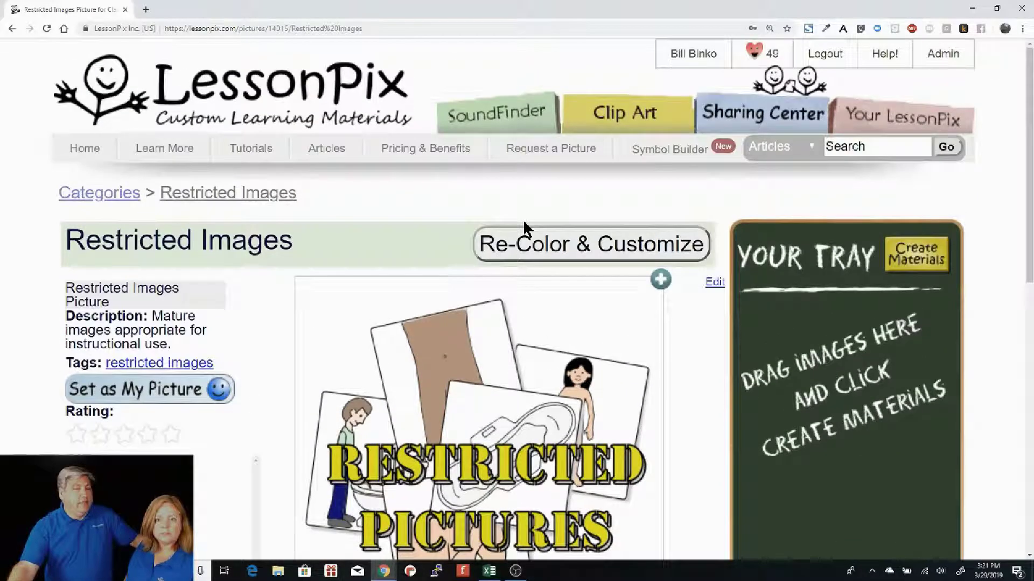
Return to the Restricted Images category through the Clipart Library's Categories list.
left_click(636, 105)
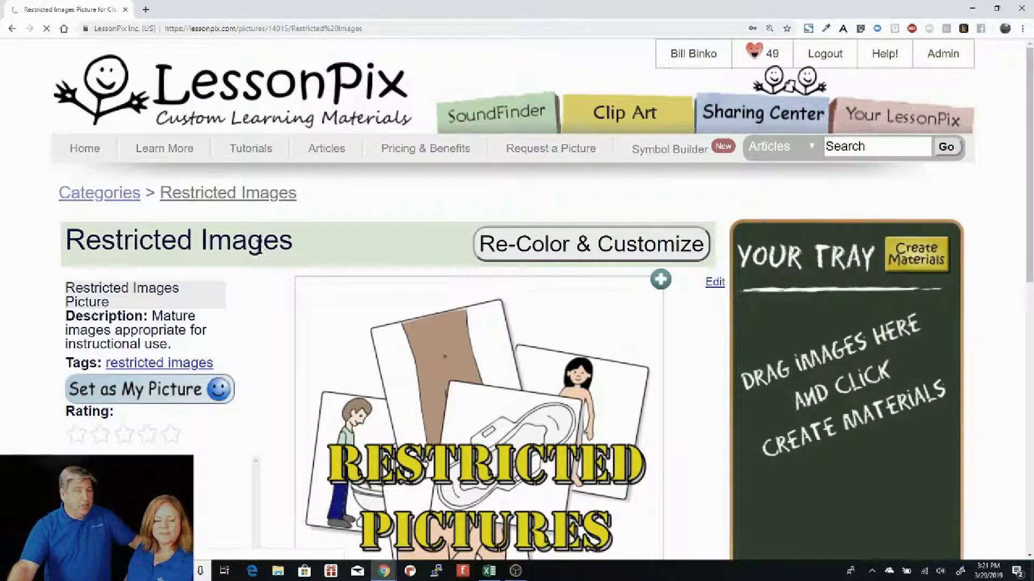
scroll(261, 201, "down", 2)
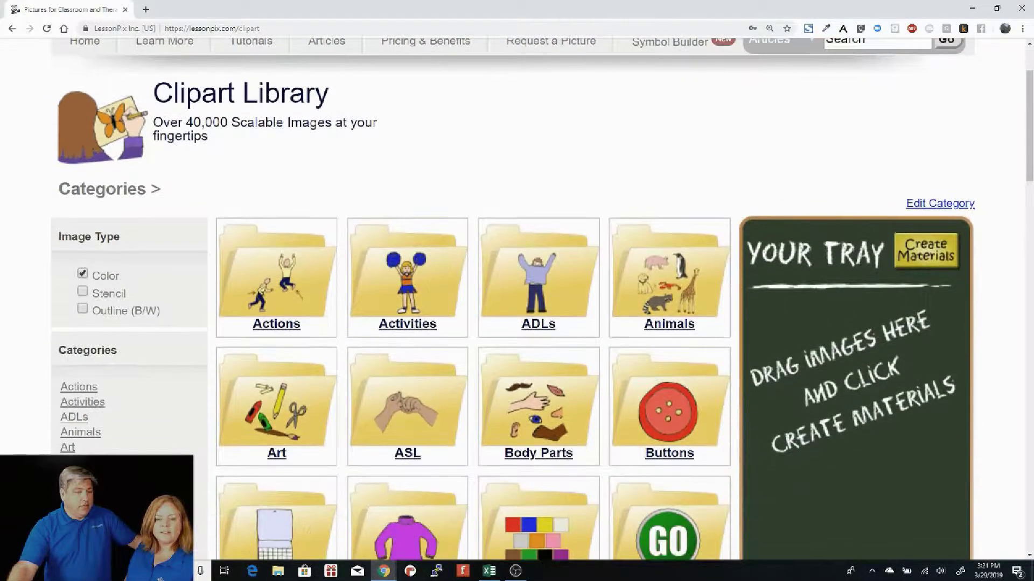
scroll(108, 431, "down", 12)
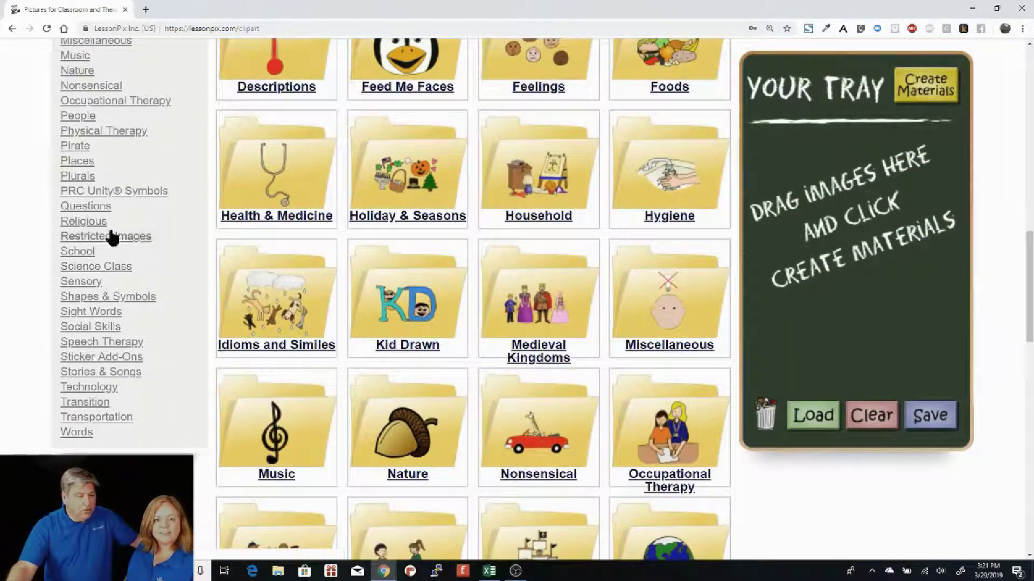
left_click(110, 237)
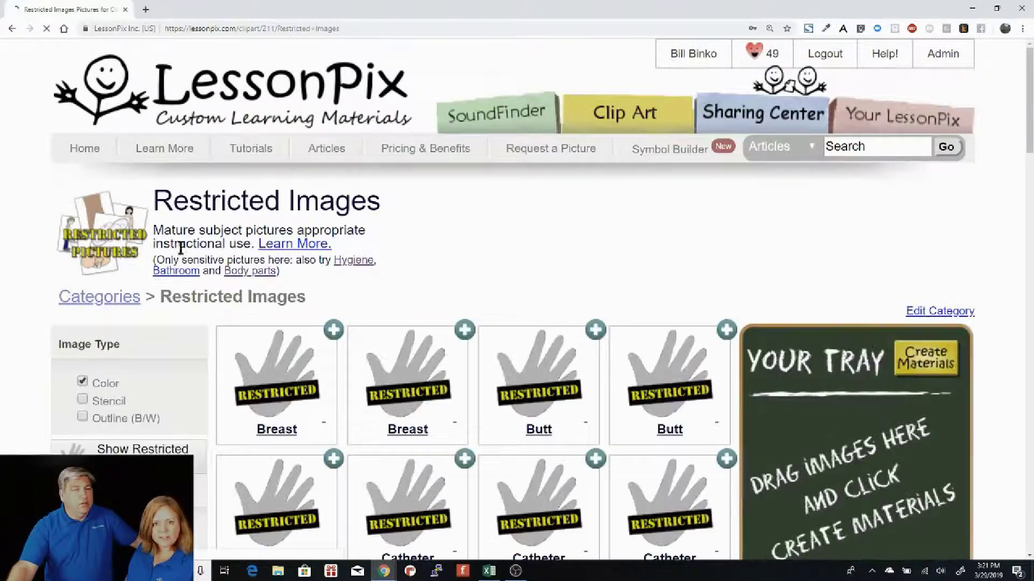
scroll(369, 339, "down", 1)
scroll(369, 339, "down", 2)
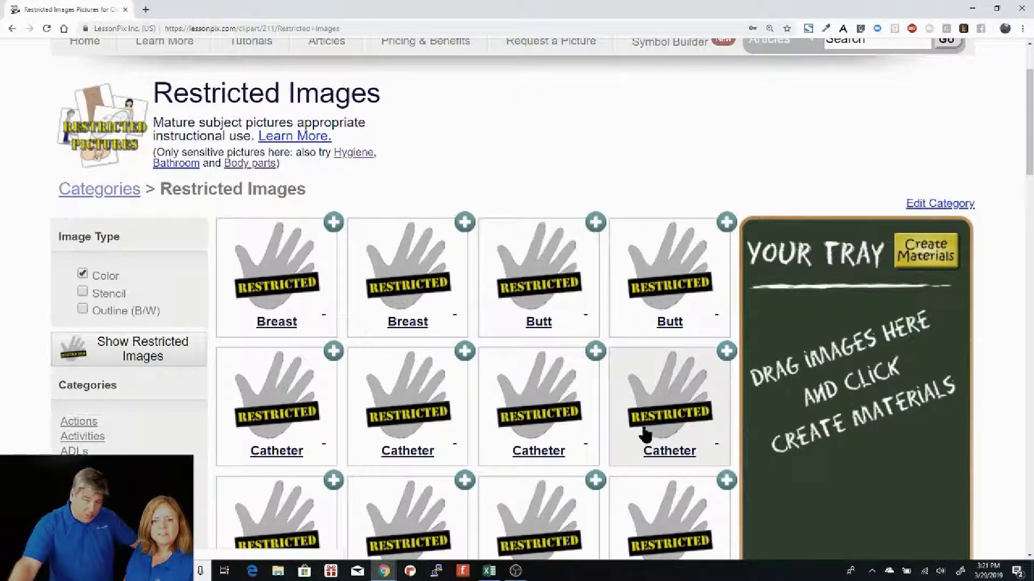
left_click(156, 355)
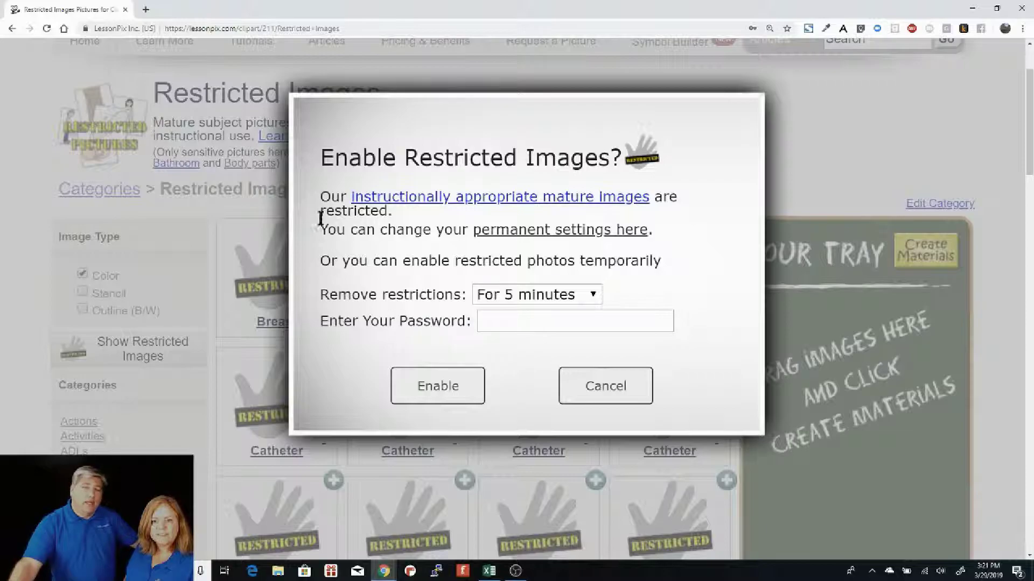
left_click(524, 295)
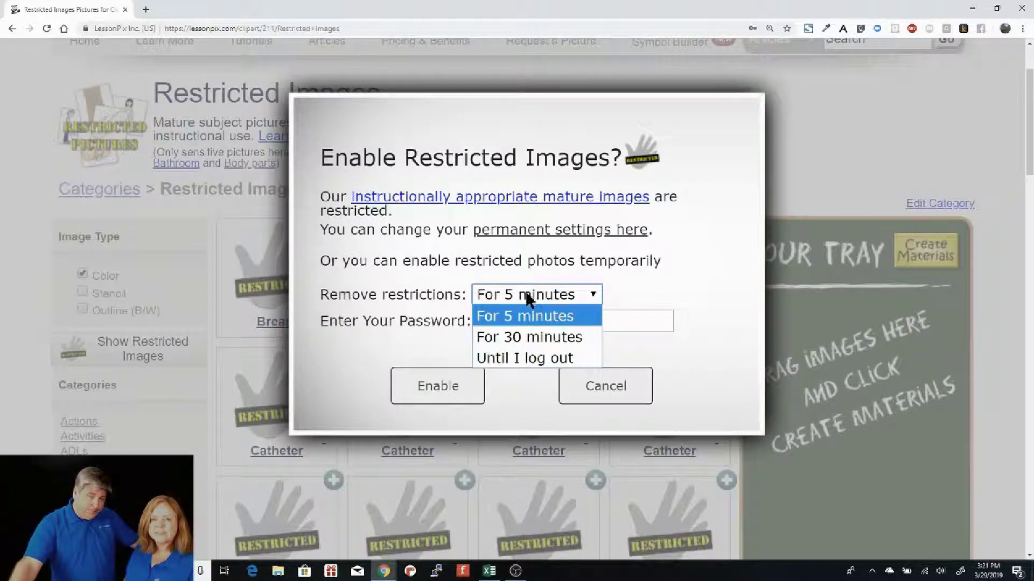
left_click(511, 338)
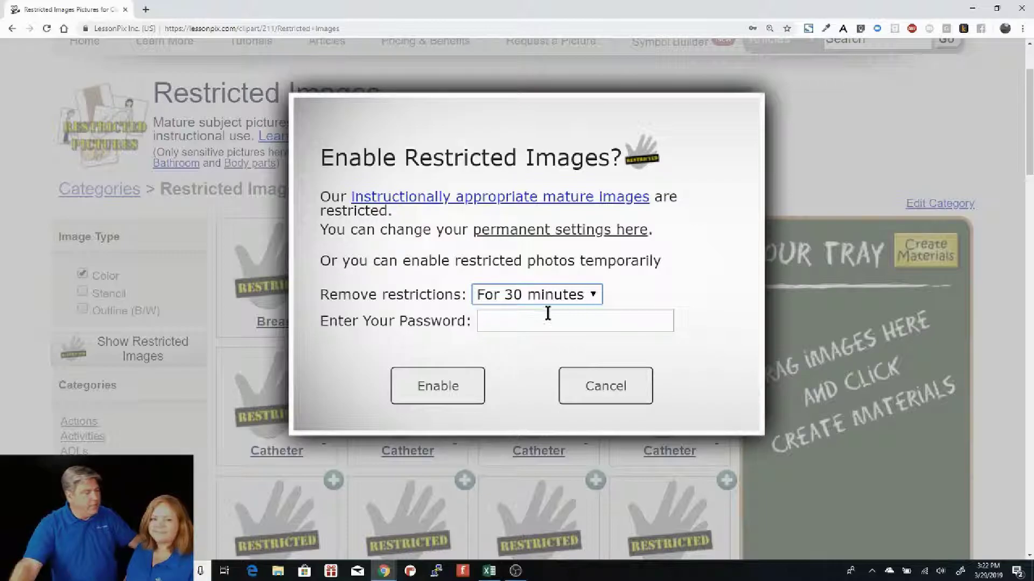
left_click(494, 324)
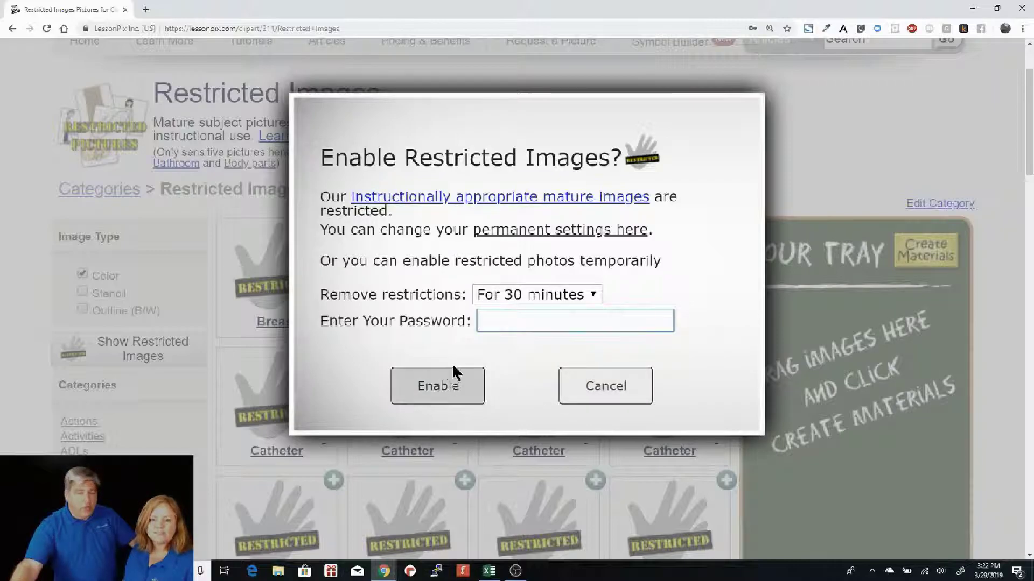
left_click(595, 392)
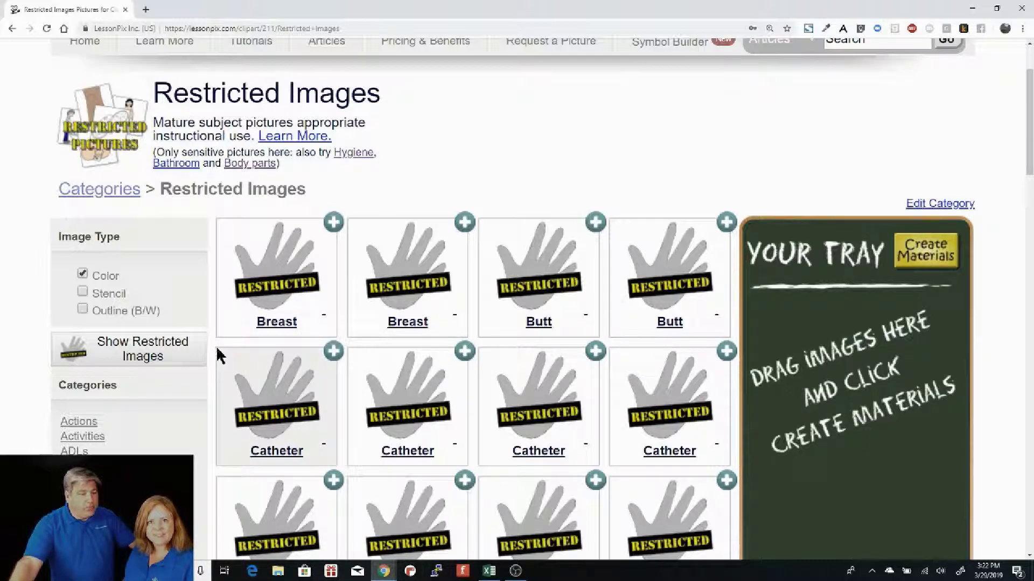
Limit the site search to images only.
scroll(215, 353, "down", 6)
scroll(185, 353, "down", 2)
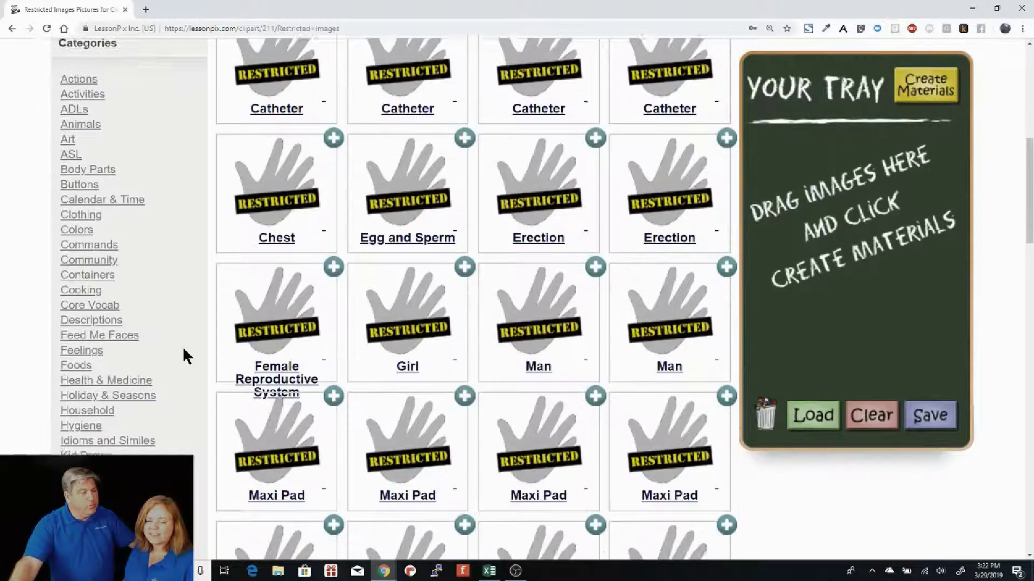
scroll(132, 439, "down", 1)
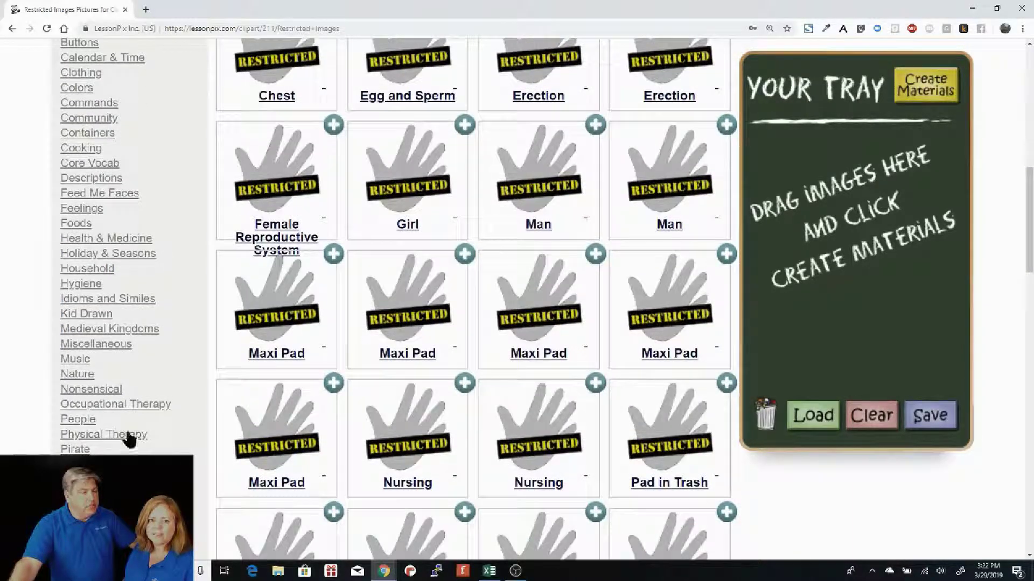
scroll(220, 304, "up", 11)
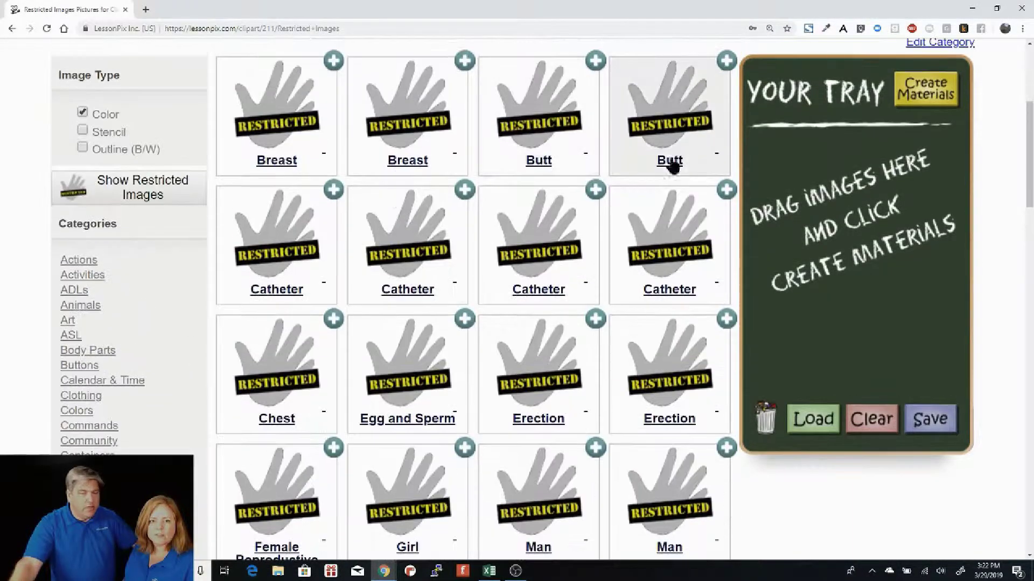
left_click(859, 144)
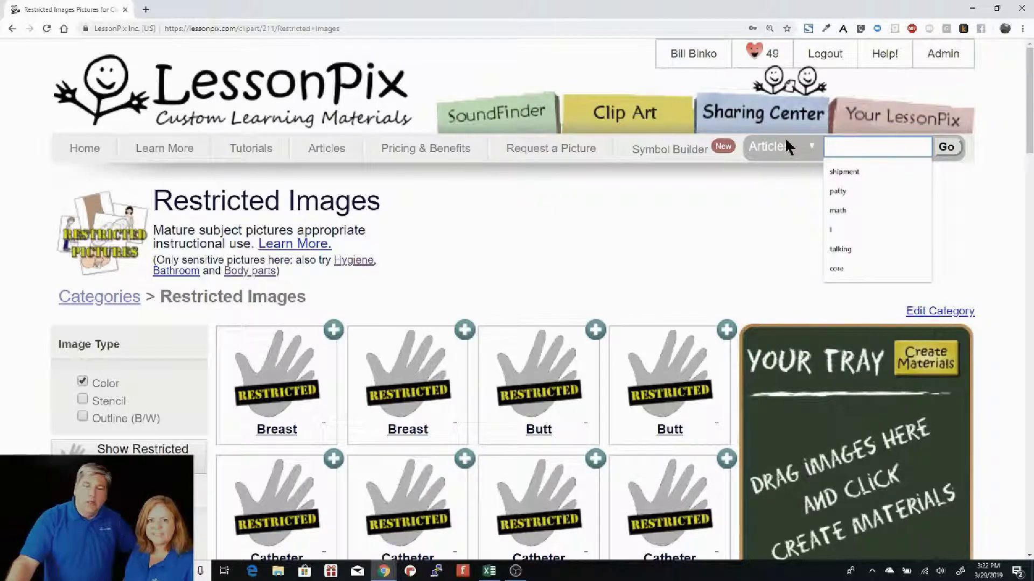
left_click(784, 143)
left_click(784, 183)
Search images for 'laws' and open the Law and Crimes folder from the results.
left_click(846, 139)
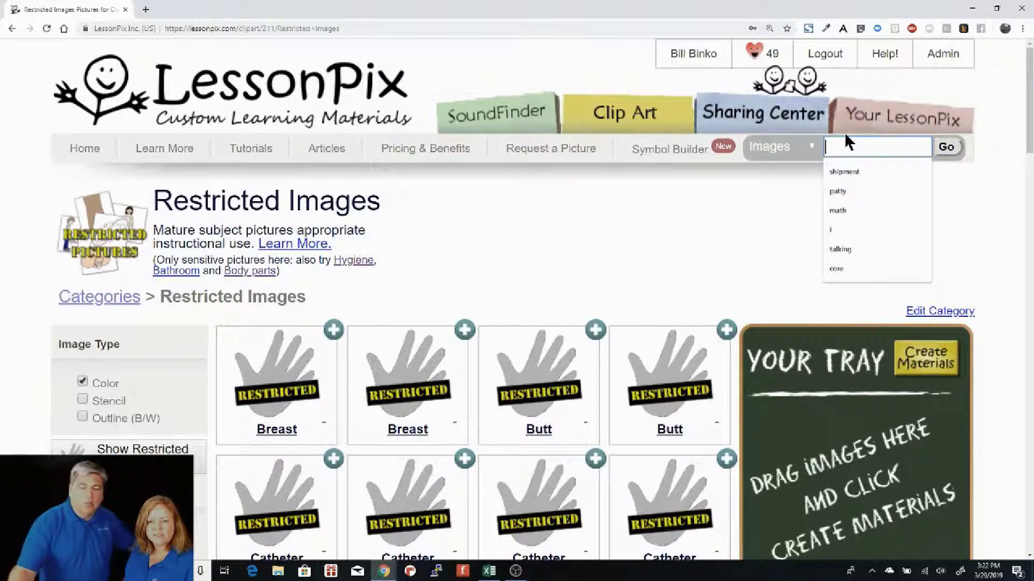
type("laws")
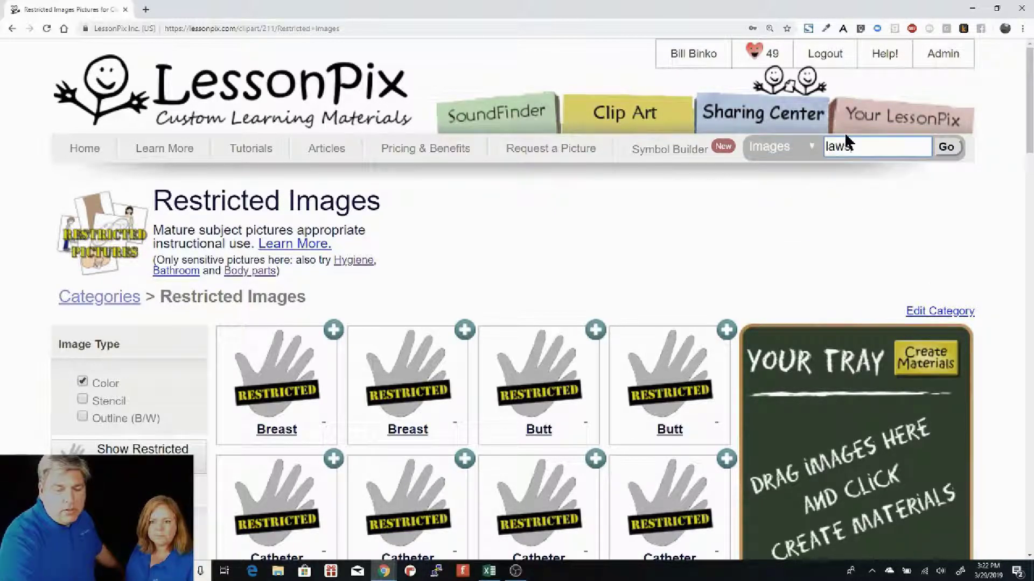
key("Return")
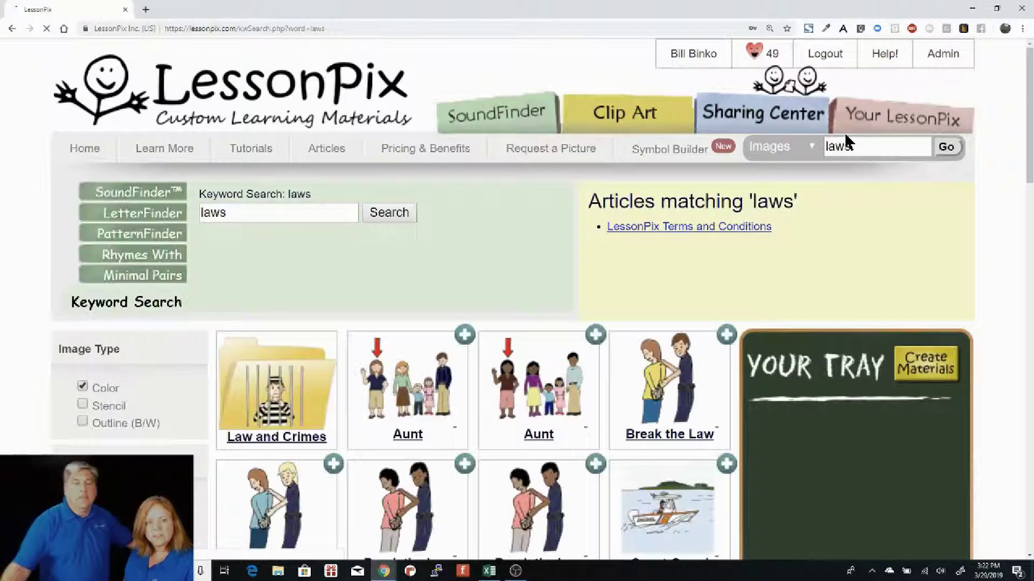
left_click(265, 402)
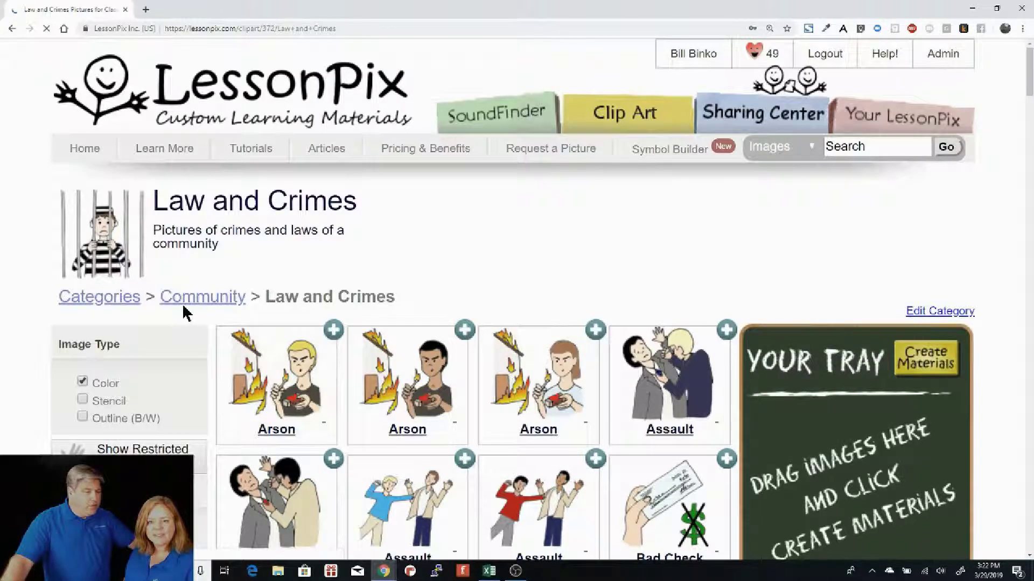
Scroll the Law and Crimes grid down to Vandalism, then back up to the Sexual Battery pictures.
scroll(498, 299, "down", 4)
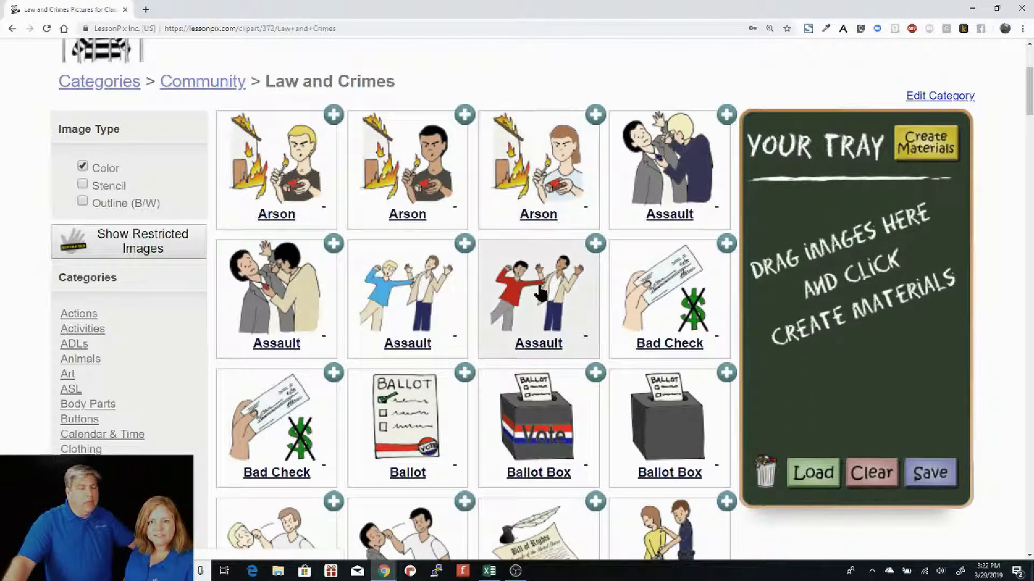
scroll(546, 288, "down", 4)
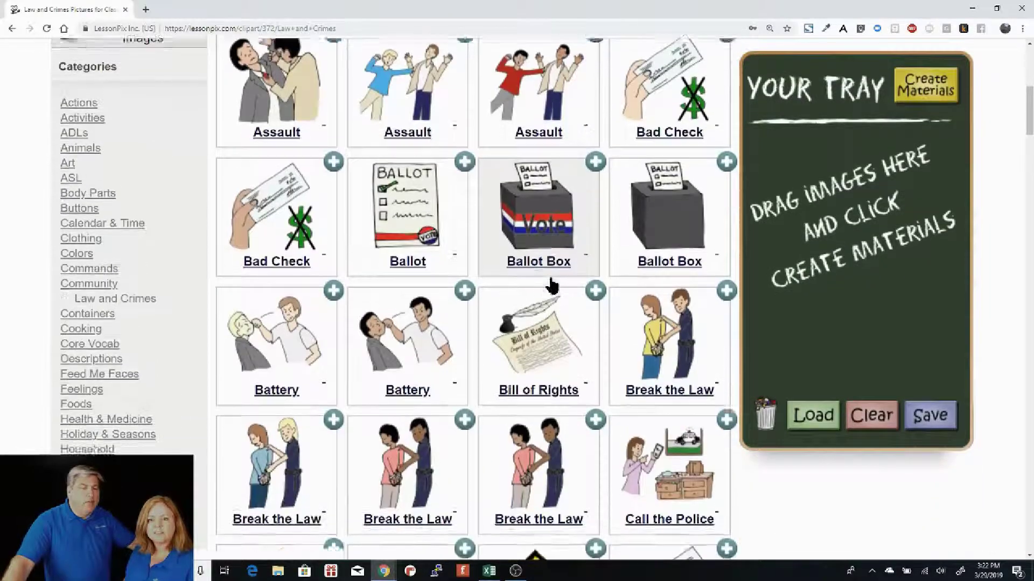
scroll(554, 284, "down", 10)
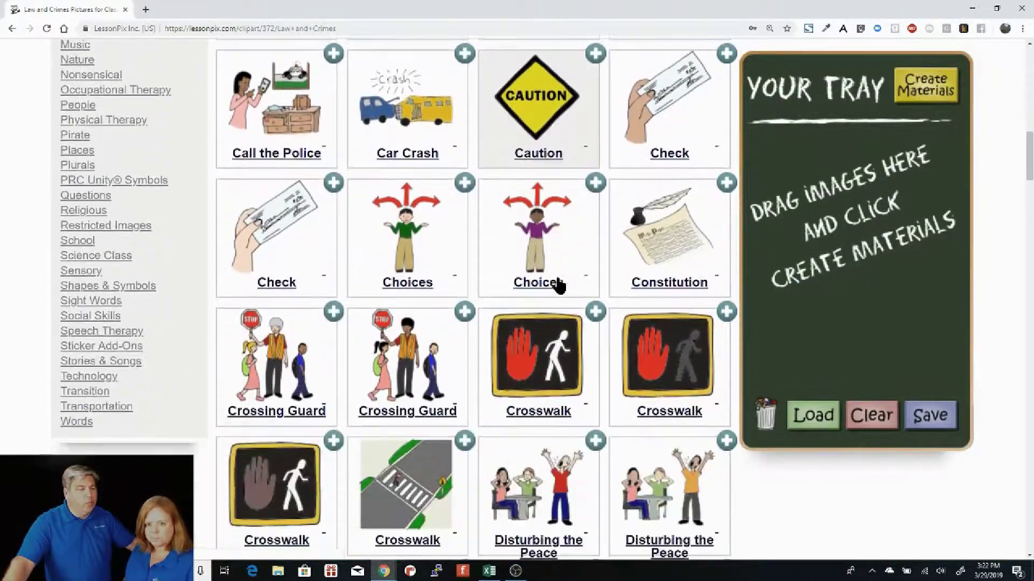
scroll(557, 287, "down", 11)
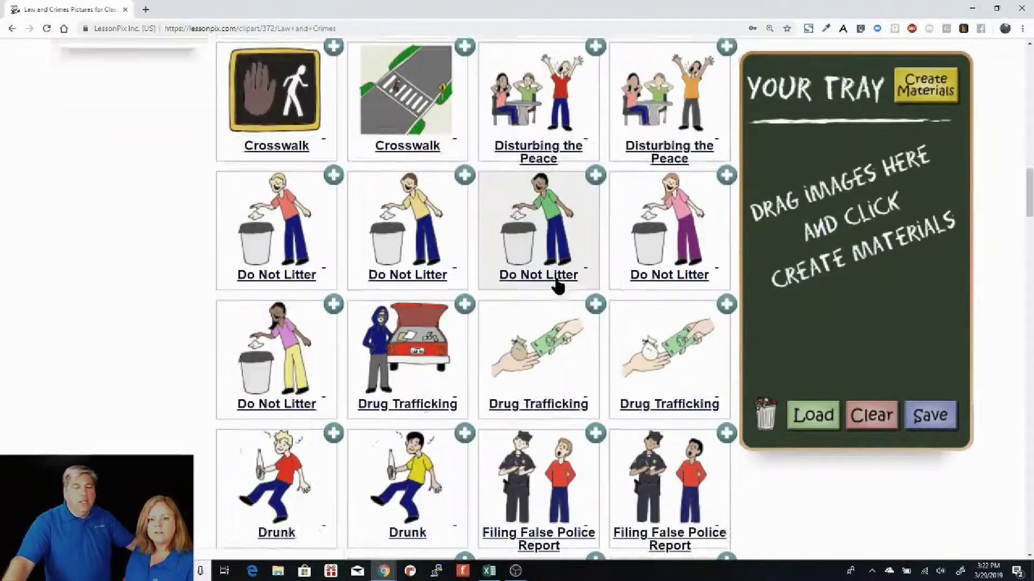
scroll(551, 288, "down", 5)
scroll(549, 291, "down", 8)
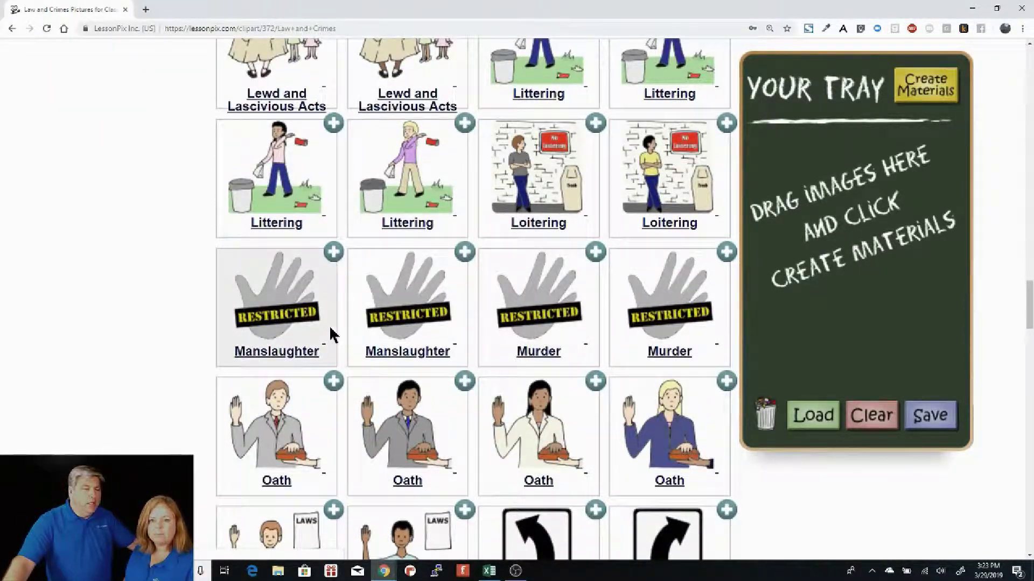
scroll(487, 323, "down", 4)
scroll(482, 327, "down", 6)
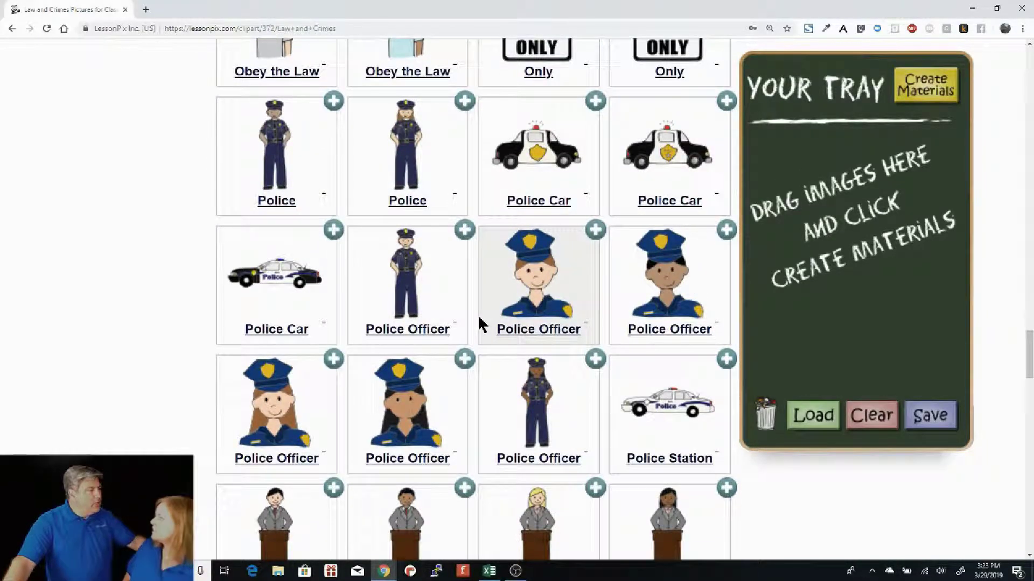
scroll(482, 324, "down", 8)
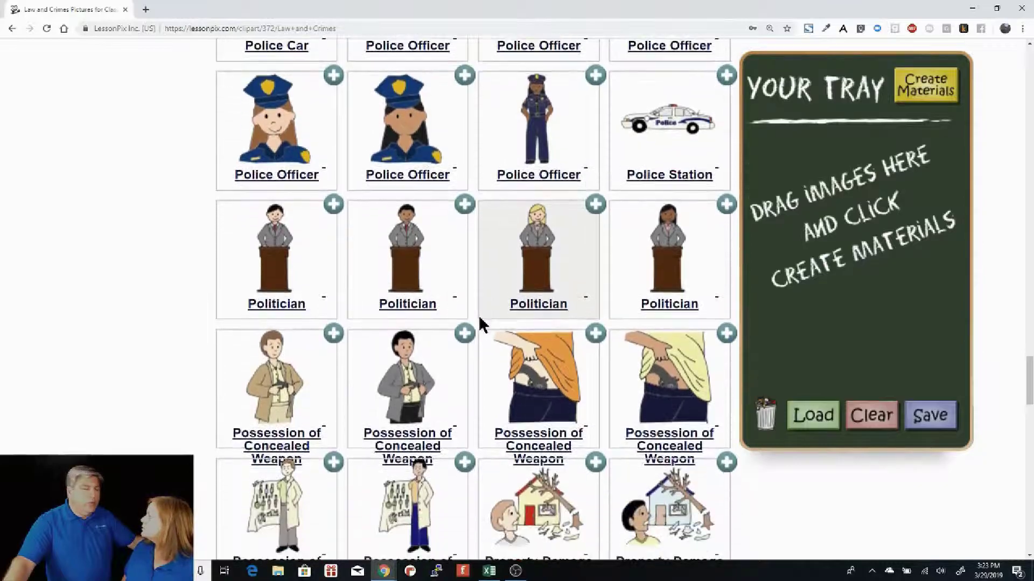
scroll(483, 323, "down", 9)
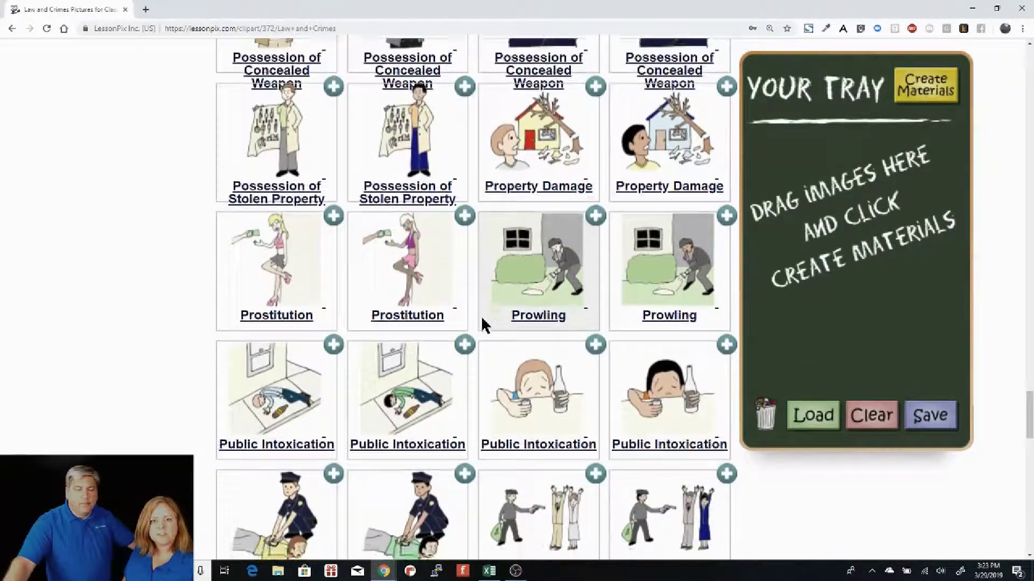
scroll(483, 325, "down", 9)
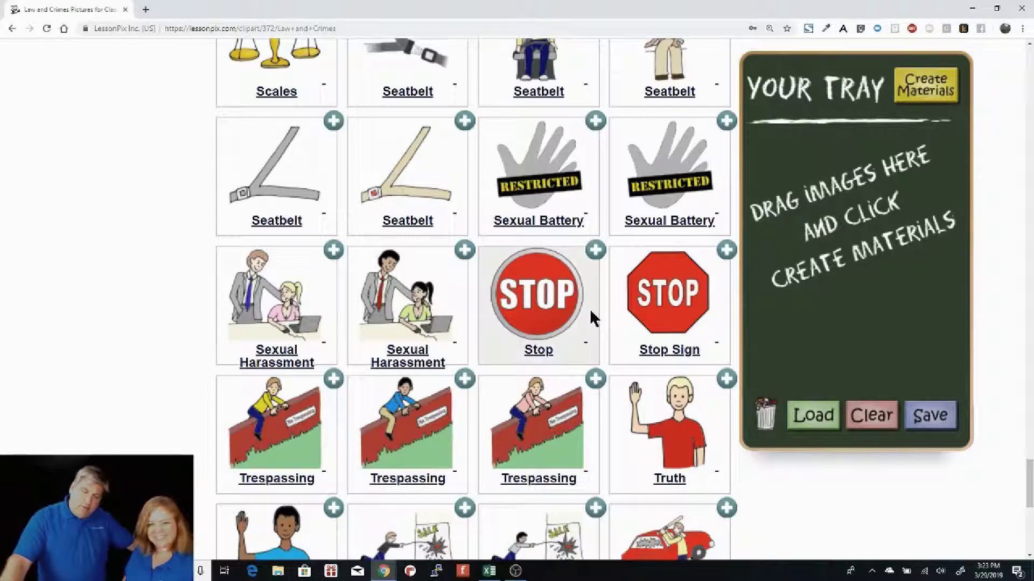
scroll(592, 315, "up", 1)
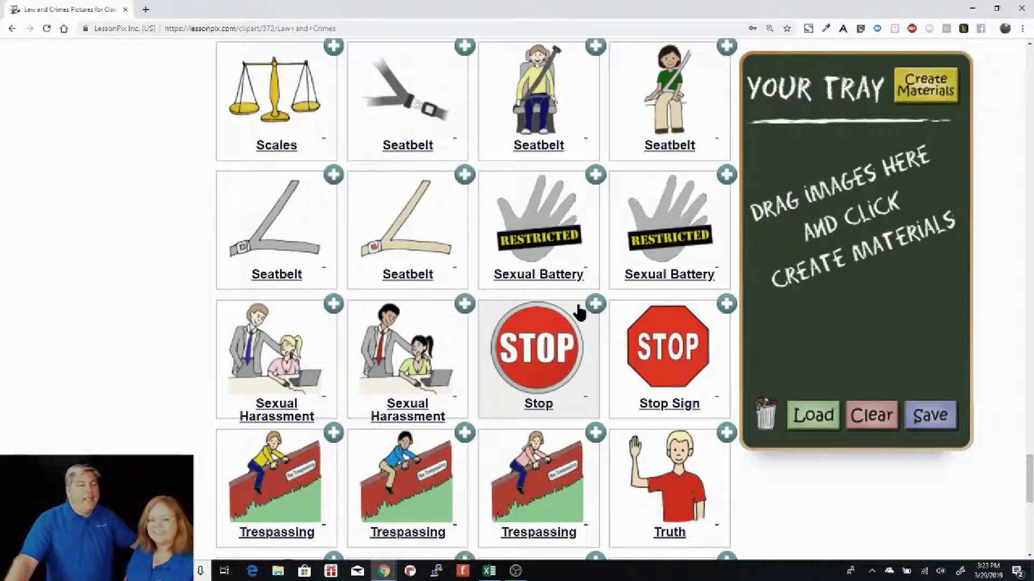
scroll(593, 318, "down", 5)
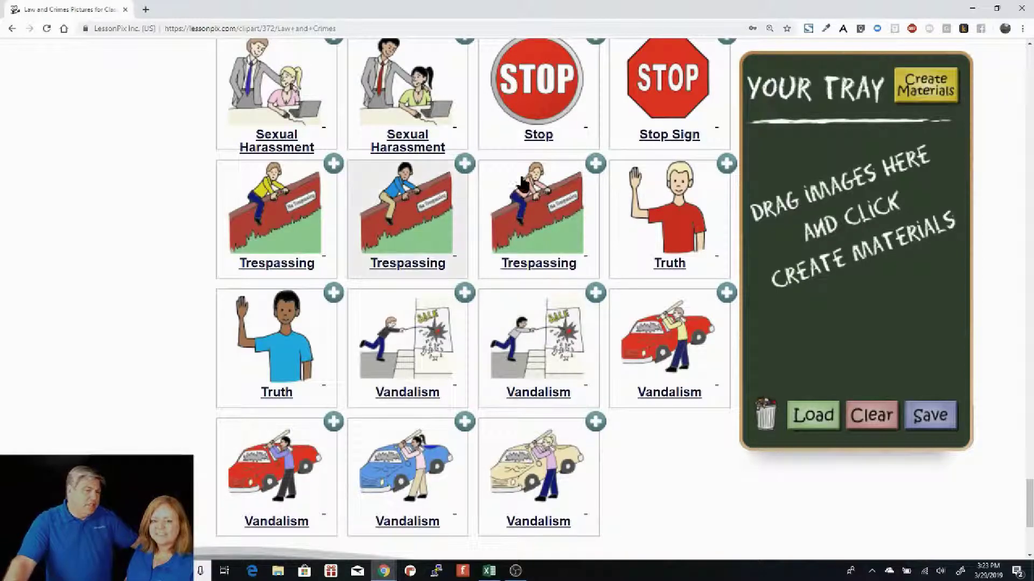
scroll(572, 177, "up", 12)
scroll(551, 226, "down", 5)
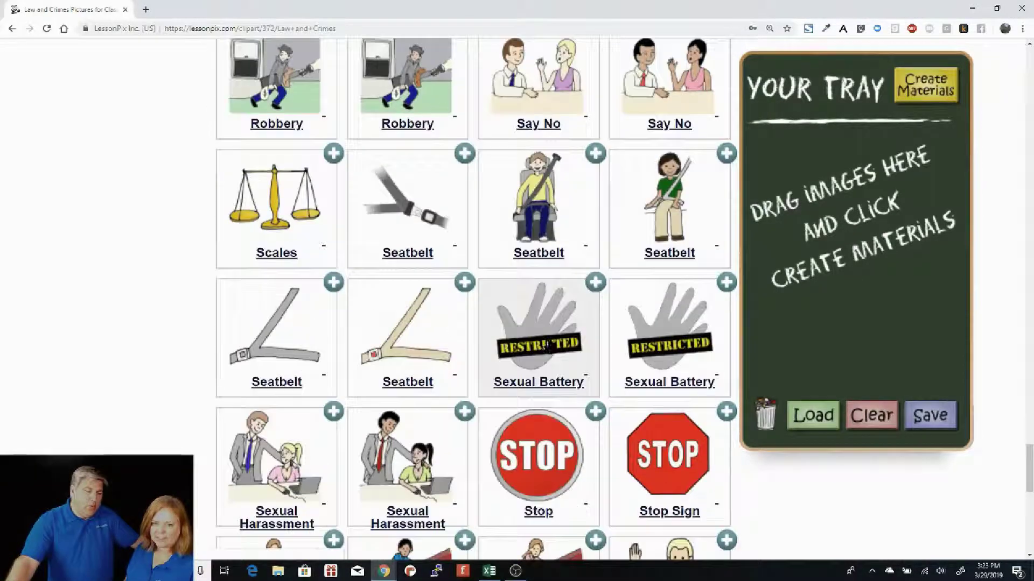
left_click(566, 331)
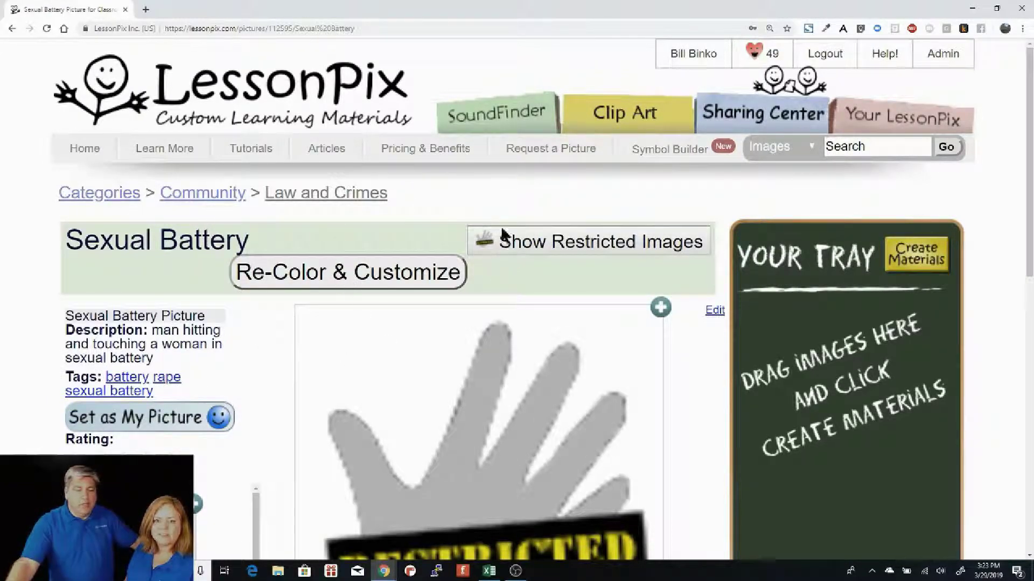
left_click(12, 29)
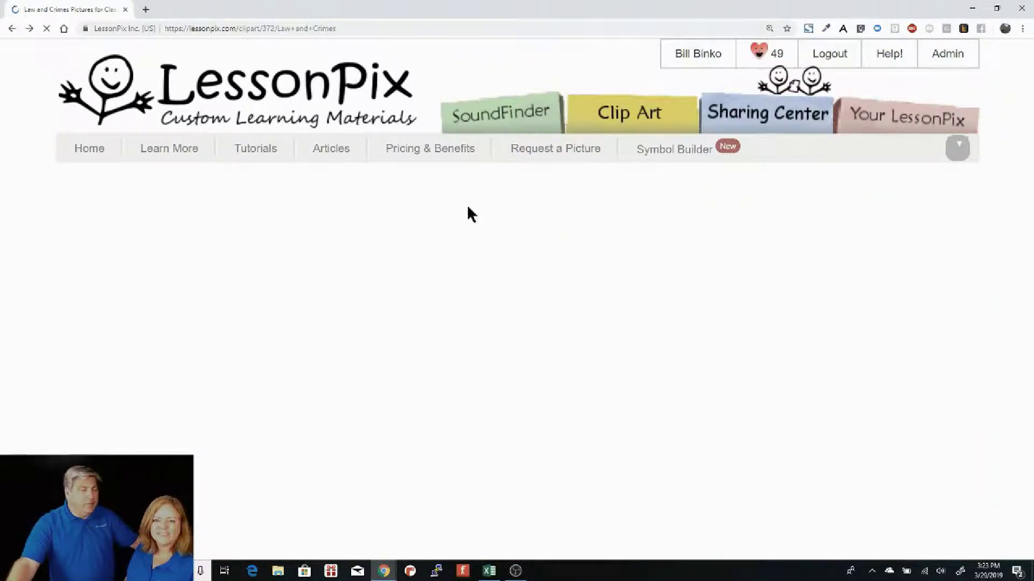
scroll(593, 242, "up", 6)
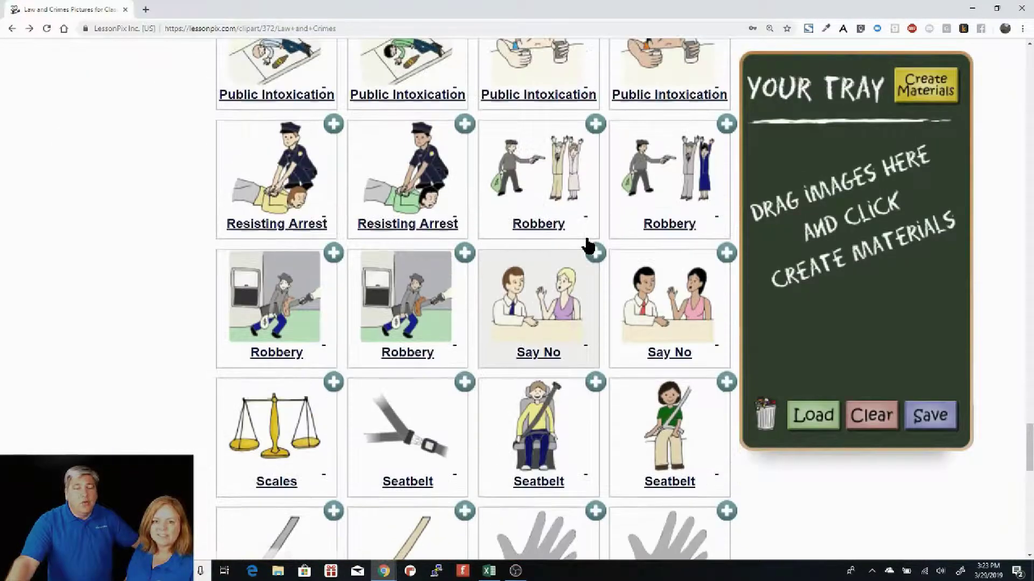
scroll(592, 242, "up", 17)
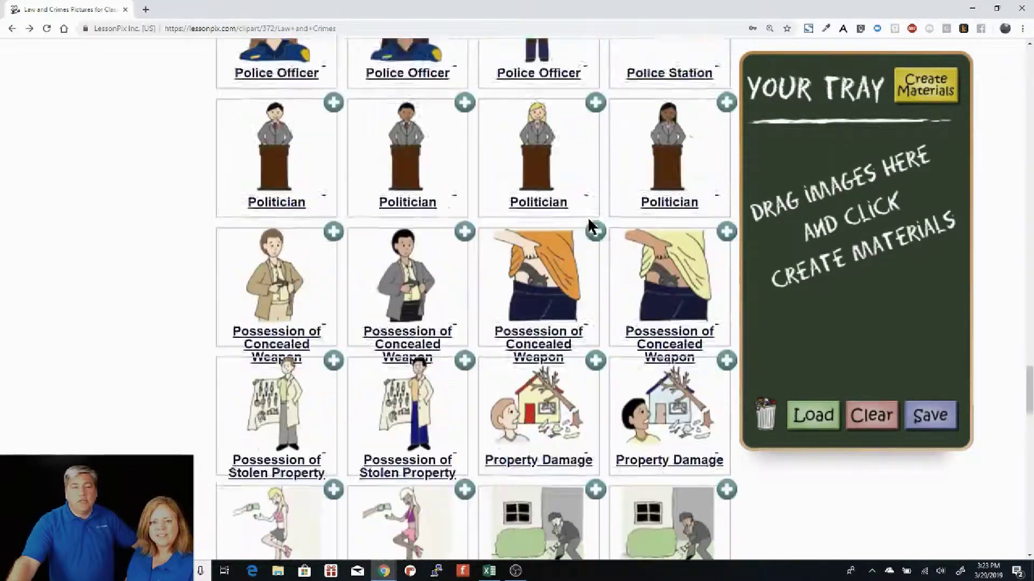
scroll(471, 138, "up", 17)
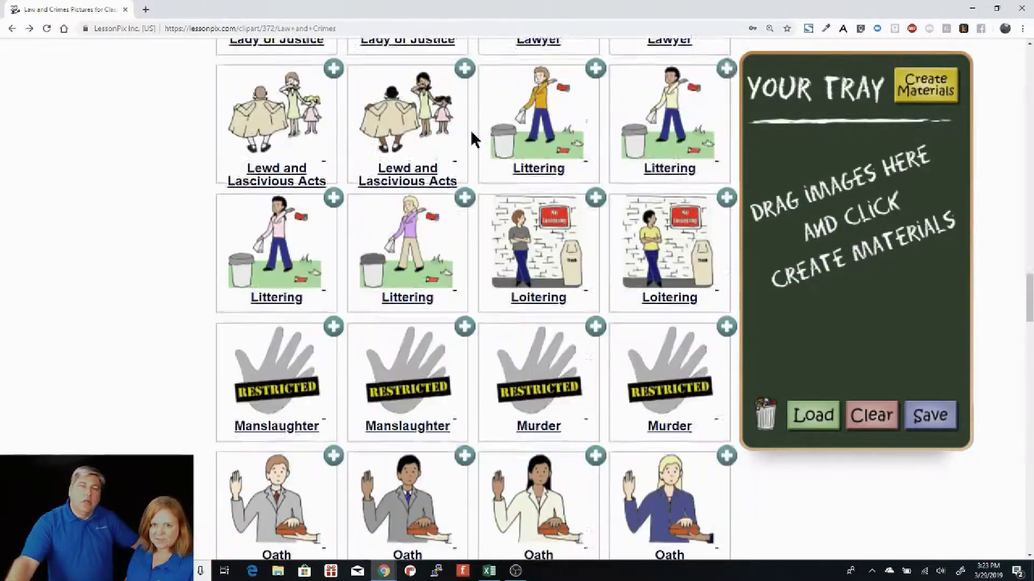
scroll(472, 138, "up", 17)
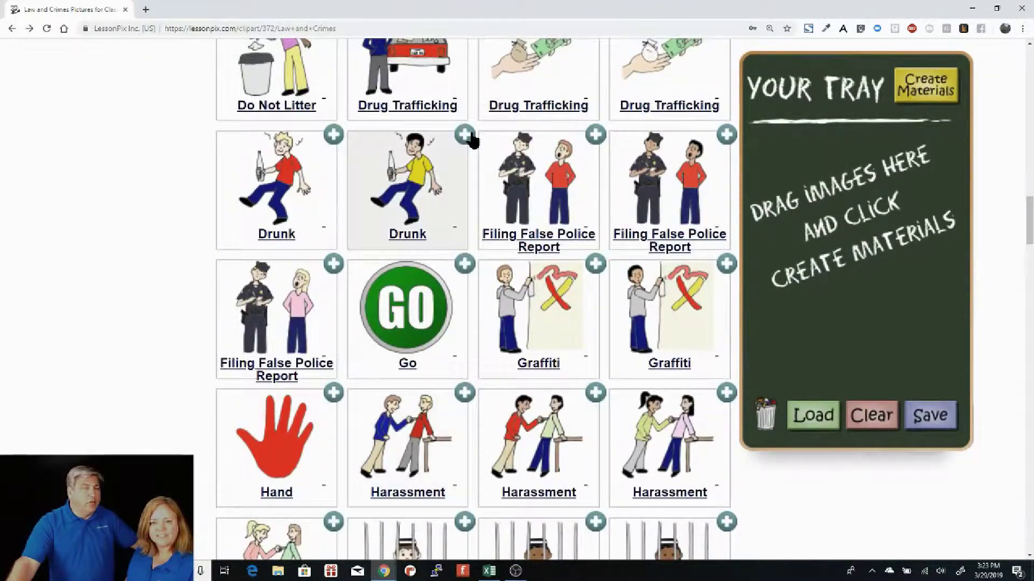
scroll(472, 141, "up", 20)
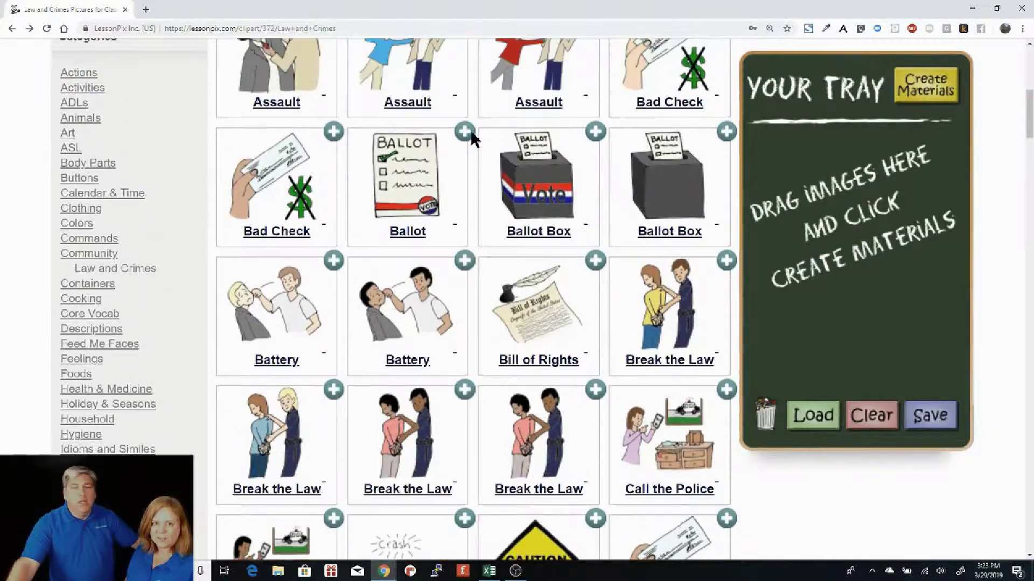
scroll(471, 141, "up", 2)
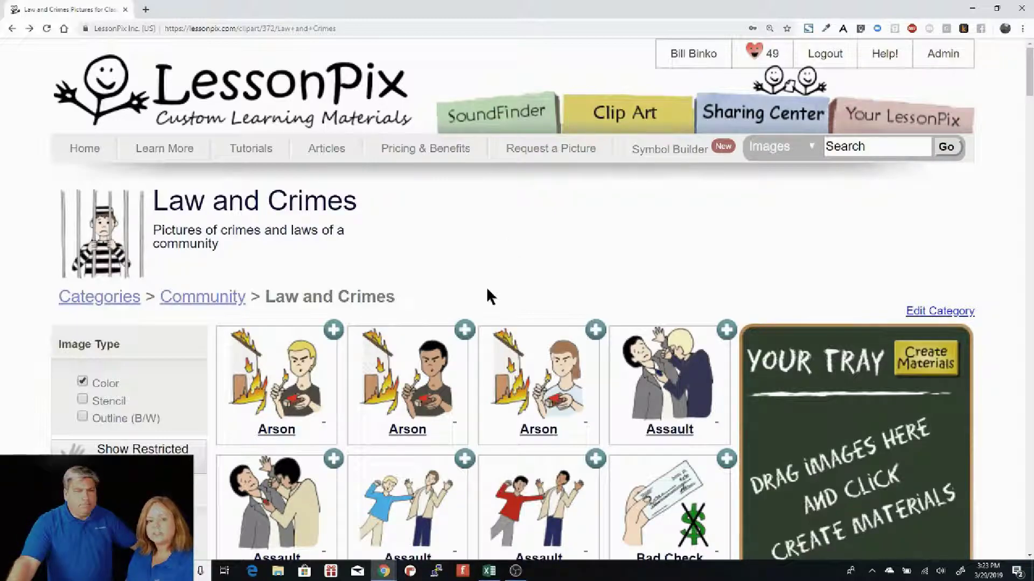
scroll(485, 376, "down", 5)
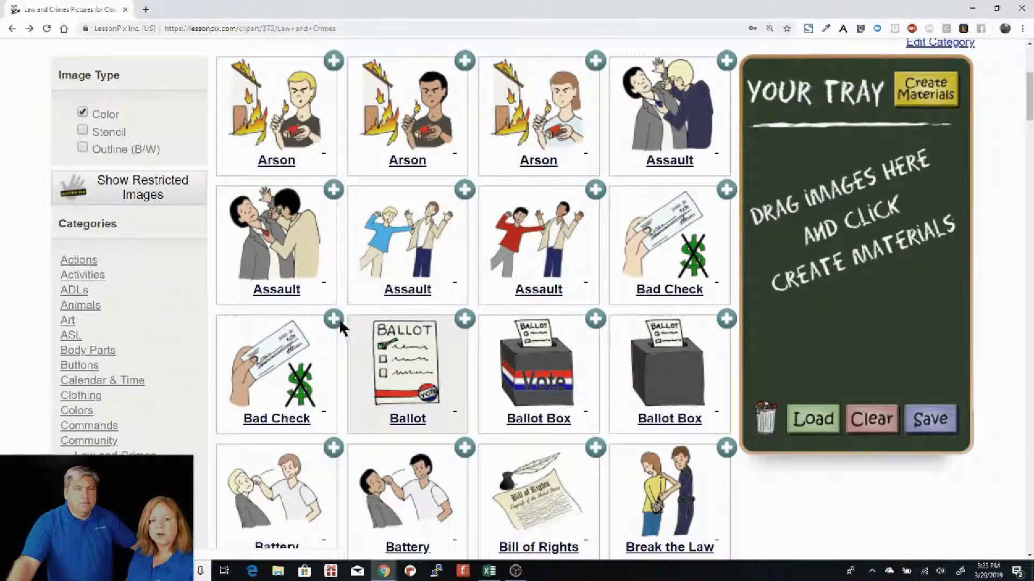
left_click(133, 194)
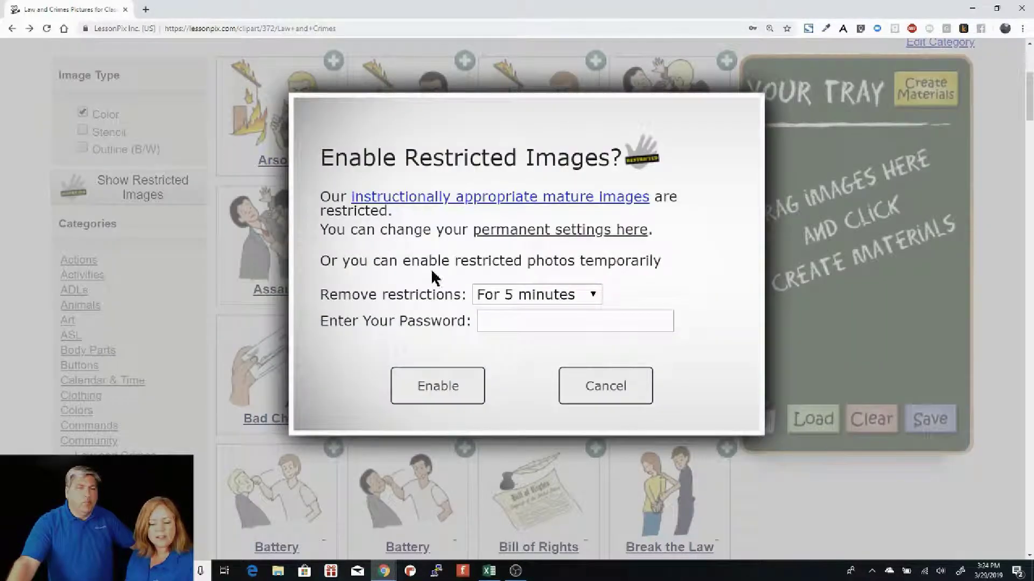
left_click(605, 398)
scroll(601, 377, "up", 2)
scroll(600, 377, "up", 3)
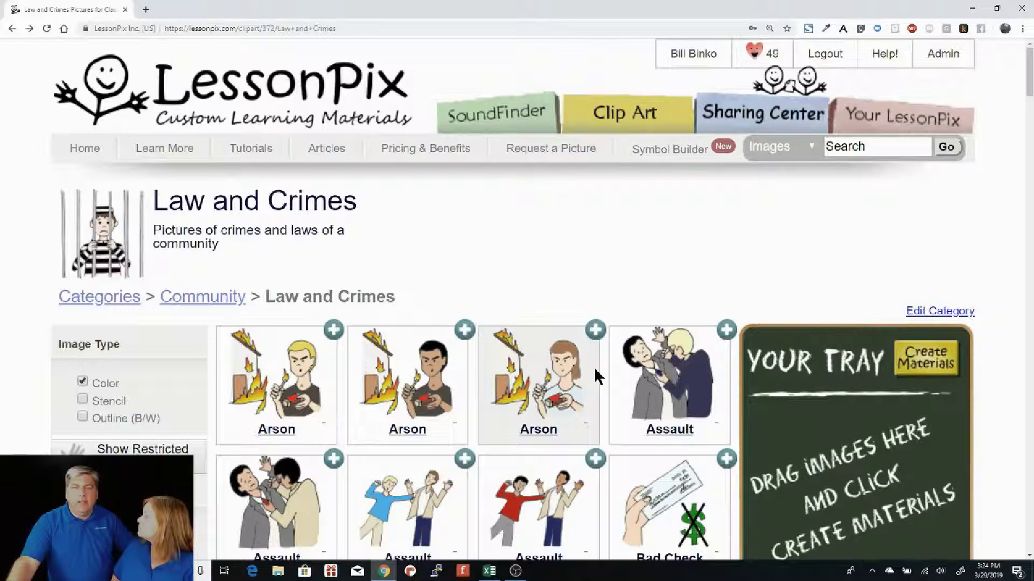
scroll(556, 138, "down", 1)
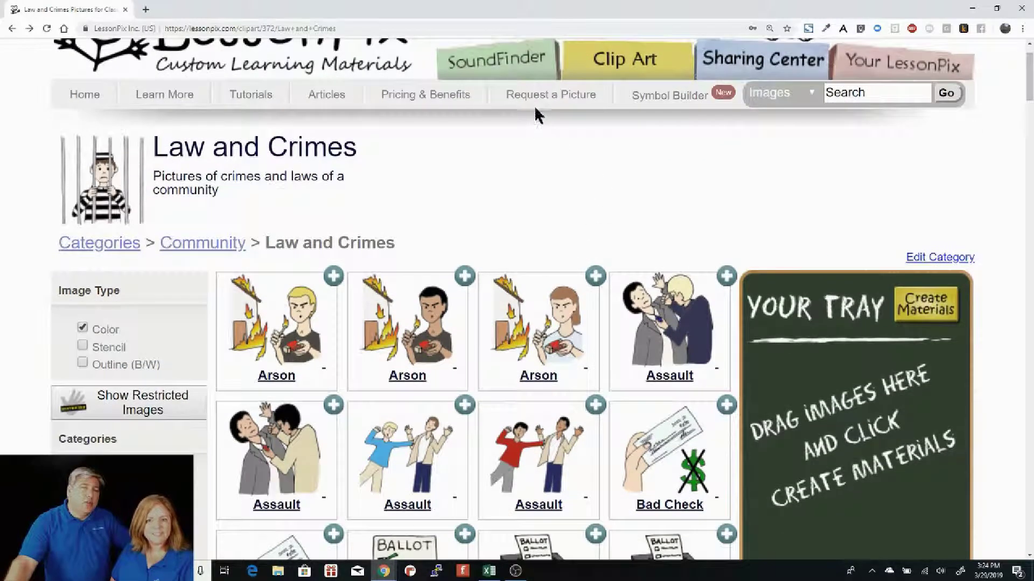
Switch to the SoundFinder page for searching words by target sounds.
left_click(538, 97)
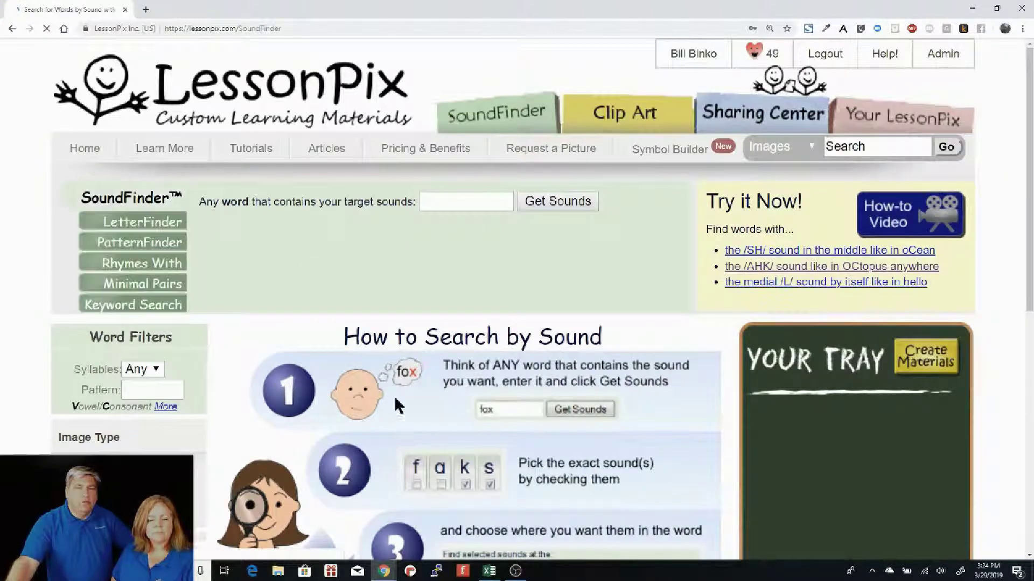
View the Request Images form for submitting missing words and comments.
left_click(532, 149)
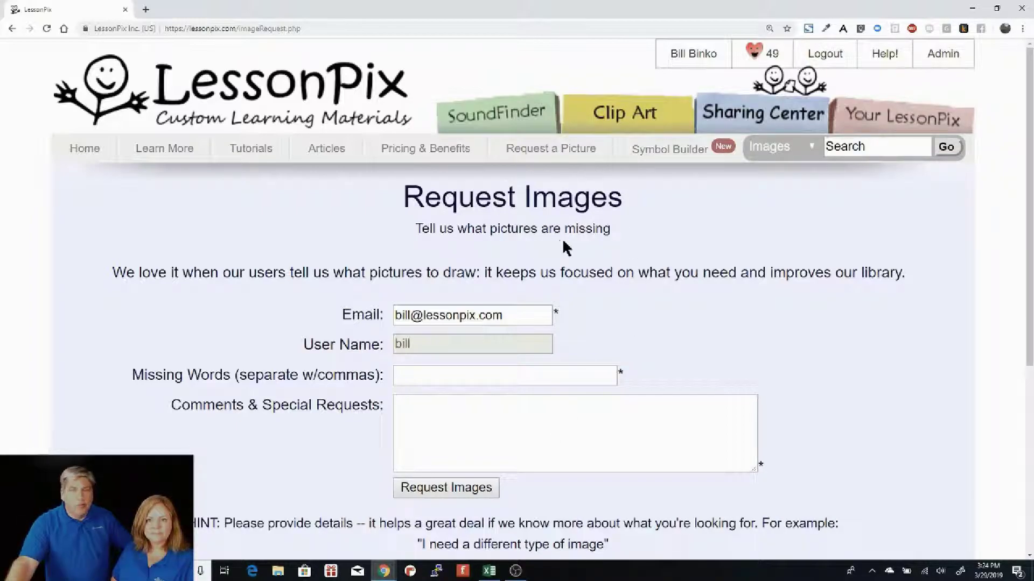
Go to the Clip Art page.
left_click(603, 129)
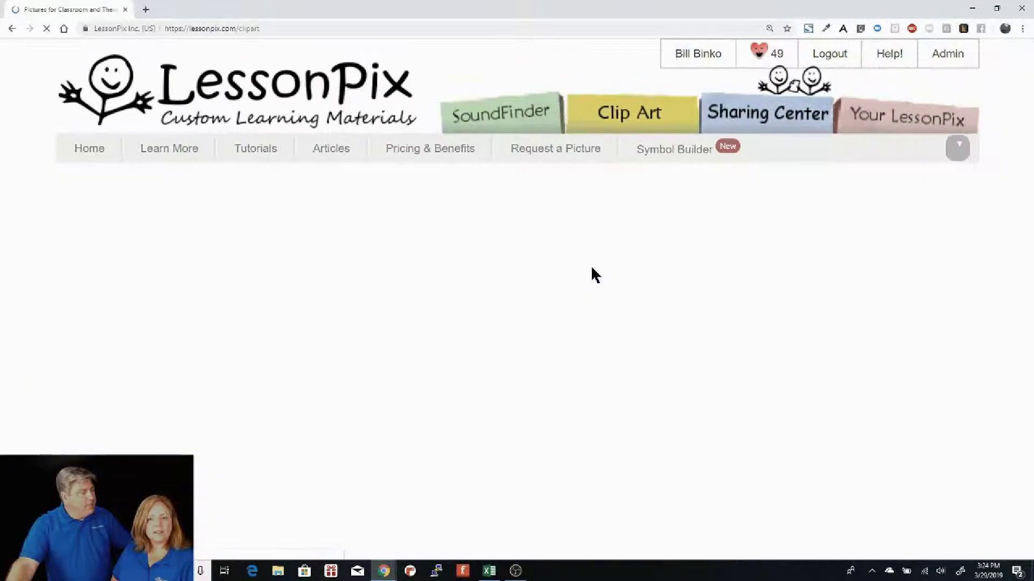